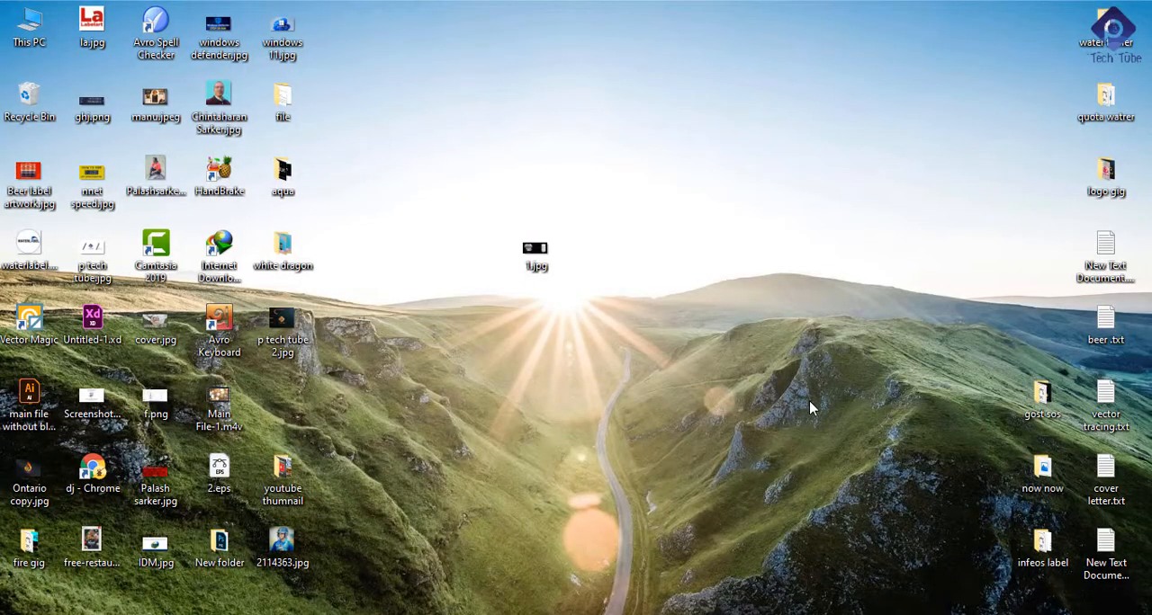
Step: Open Vector Magic and import the image 1.jpg from the white dragon folder
double_click(16, 316)
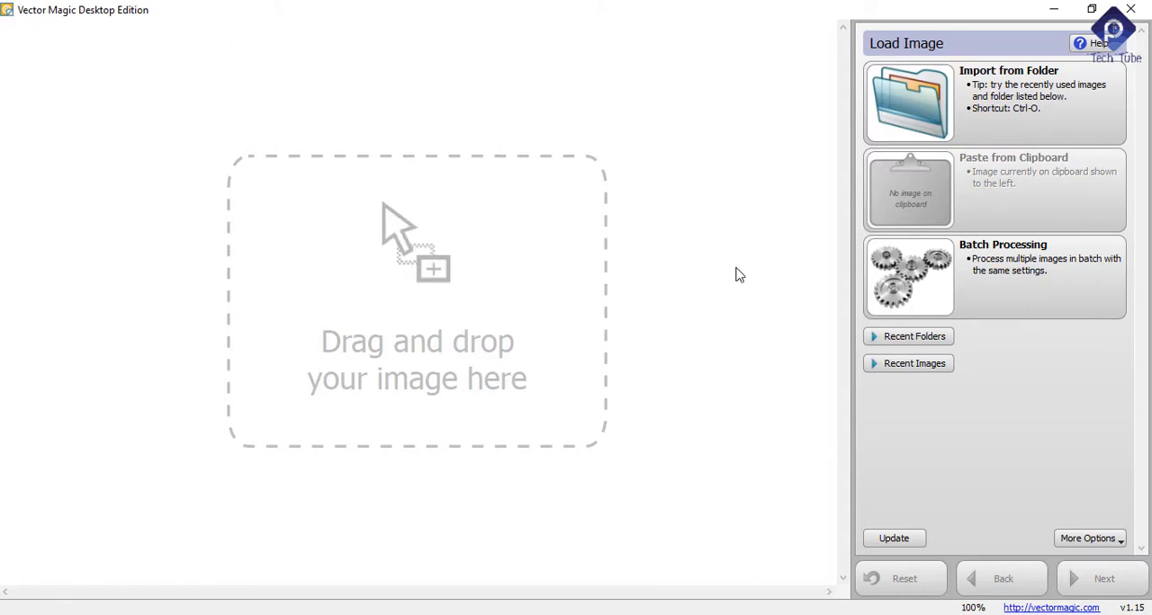
click(997, 106)
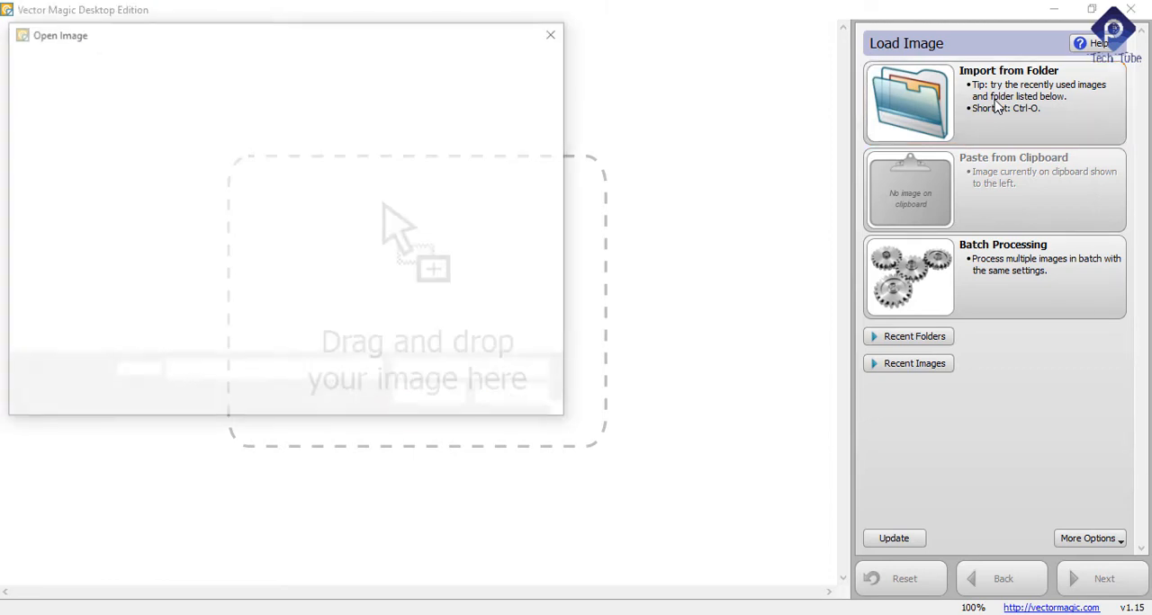
double_click(403, 174)
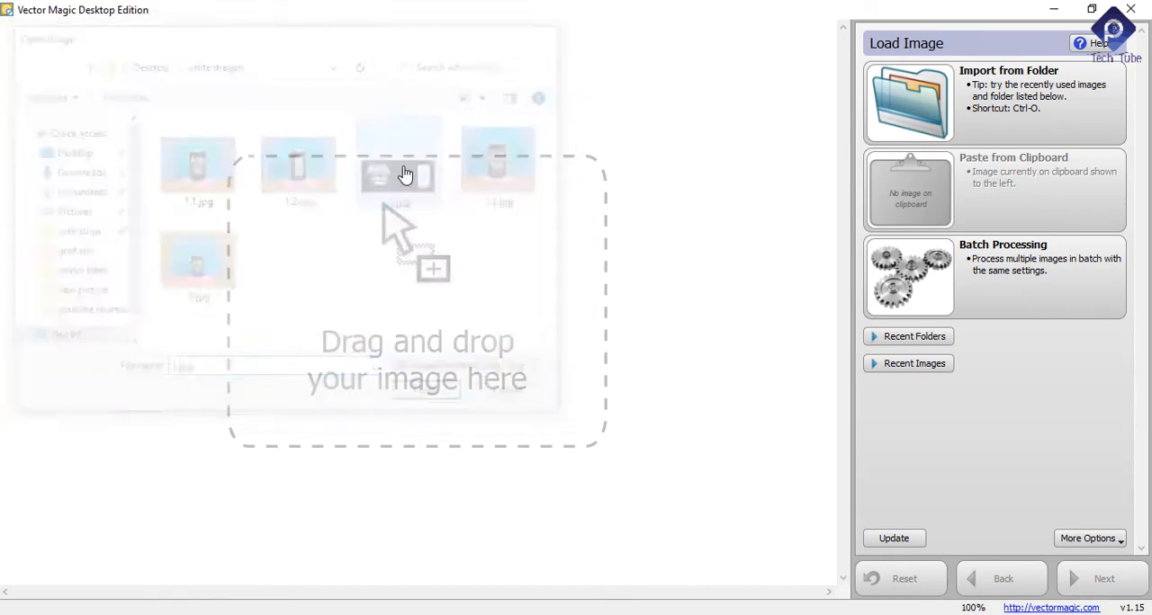
Step: Examine the edge quality of the dragon artwork and the WHITE DRAGON lettering in the bitmap at different magnifications
scroll(116, 296, up, 2)
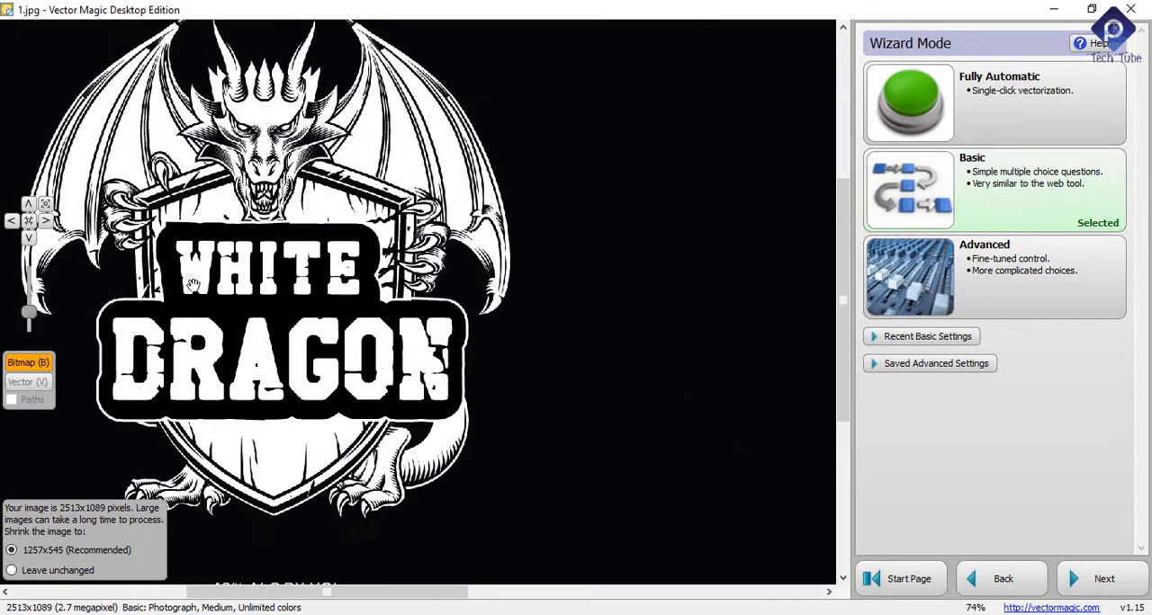
scroll(193, 286, down, 1)
scroll(184, 256, up, 1)
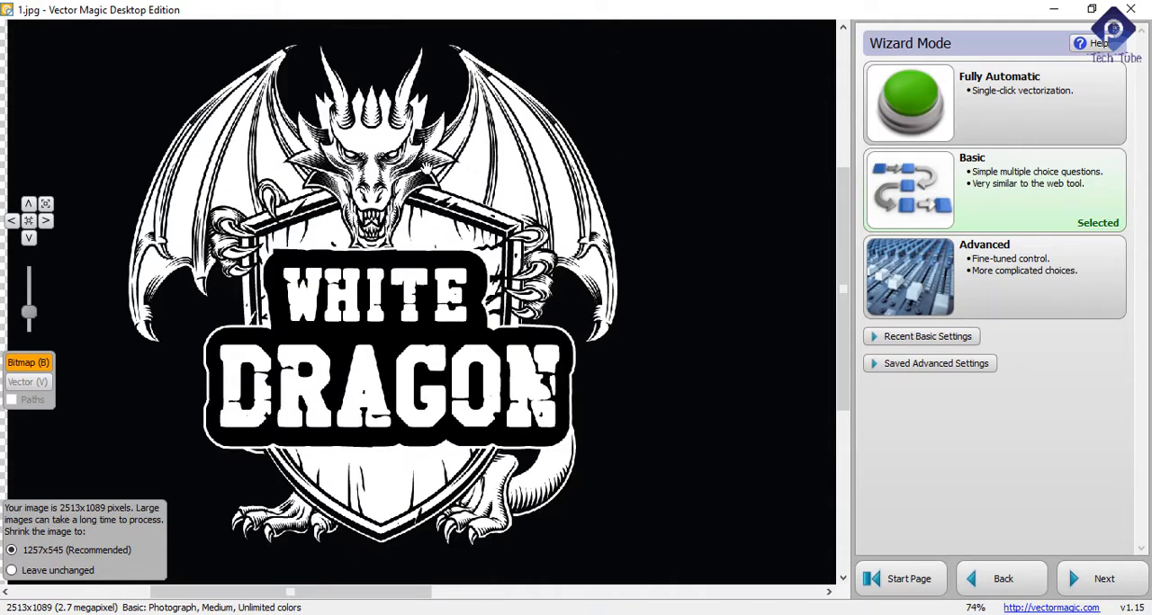
scroll(387, 351, down, 1)
scroll(385, 349, up, 1)
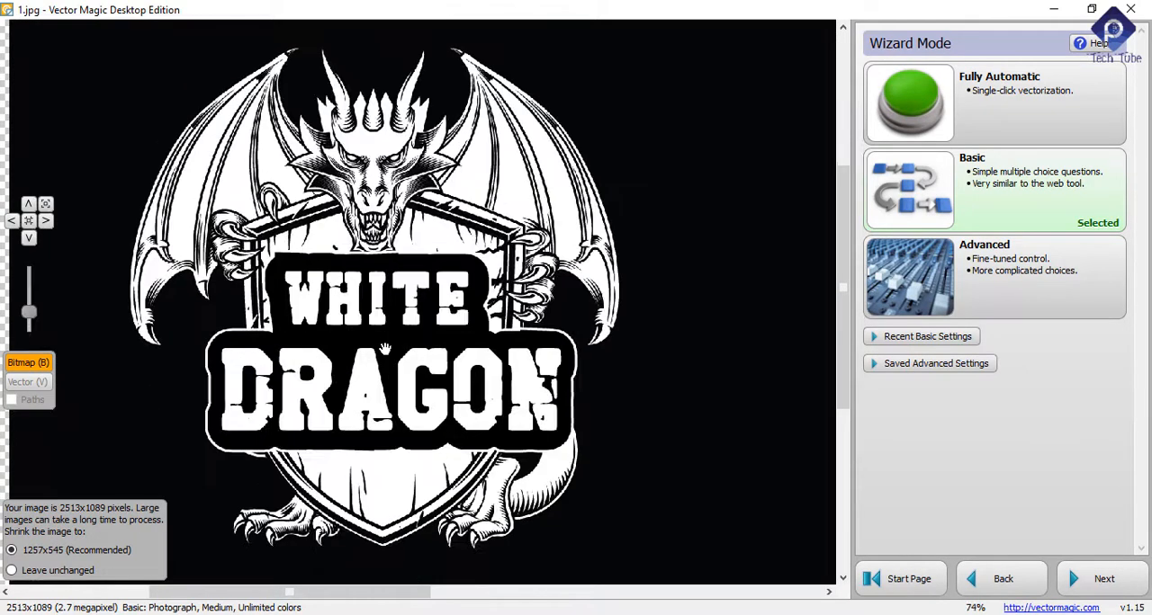
scroll(369, 376, up, 15)
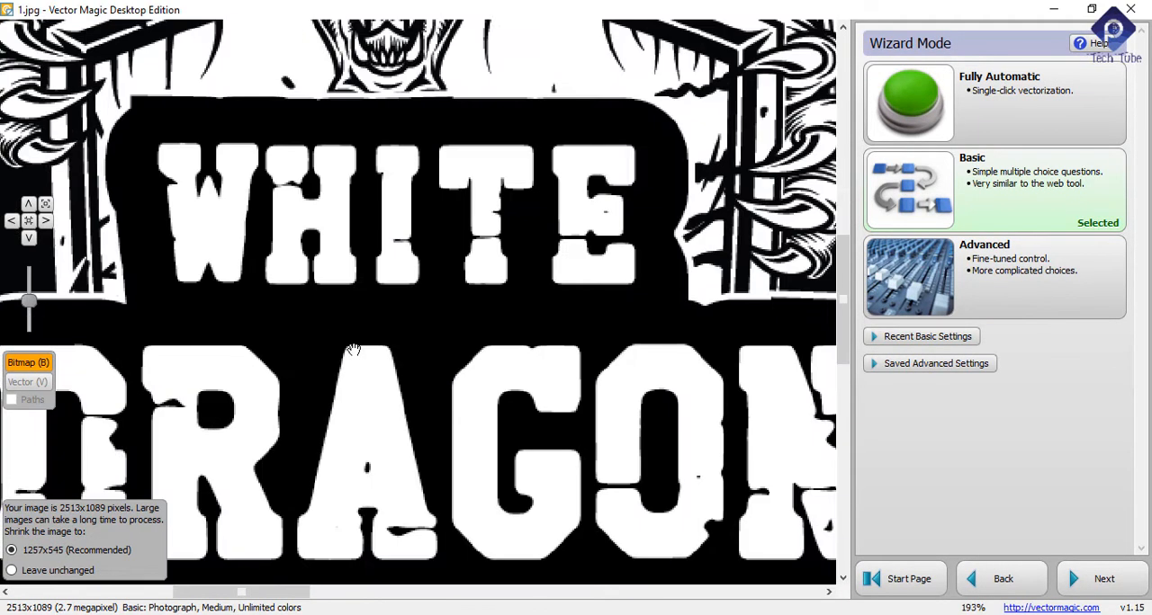
scroll(346, 380, up, 4)
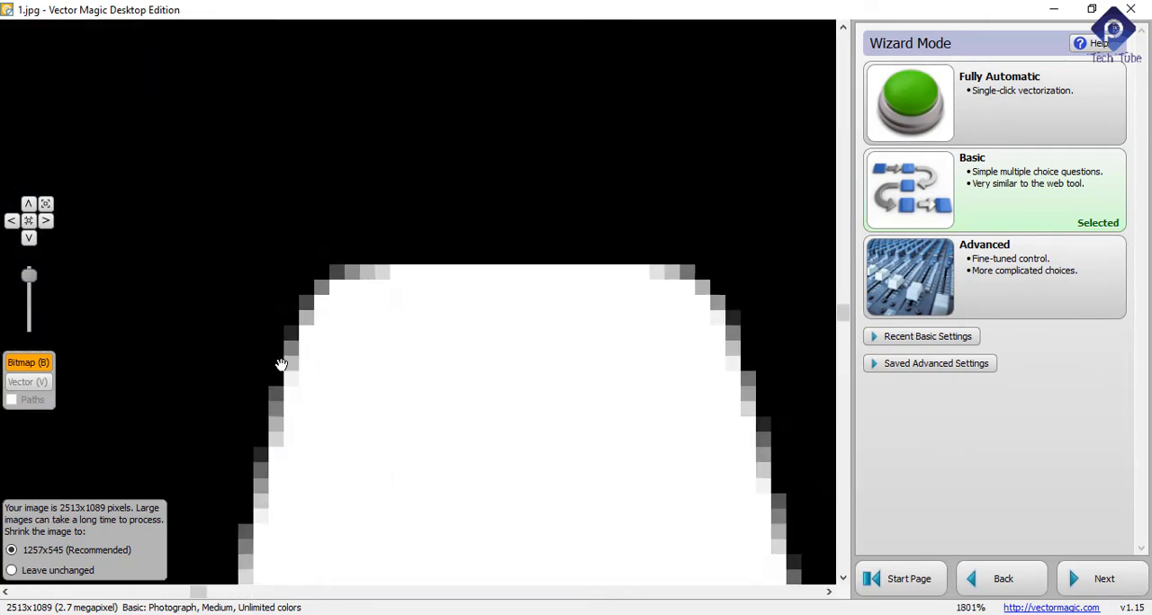
scroll(283, 363, down, 14)
scroll(293, 283, down, 12)
scroll(229, 191, up, 20)
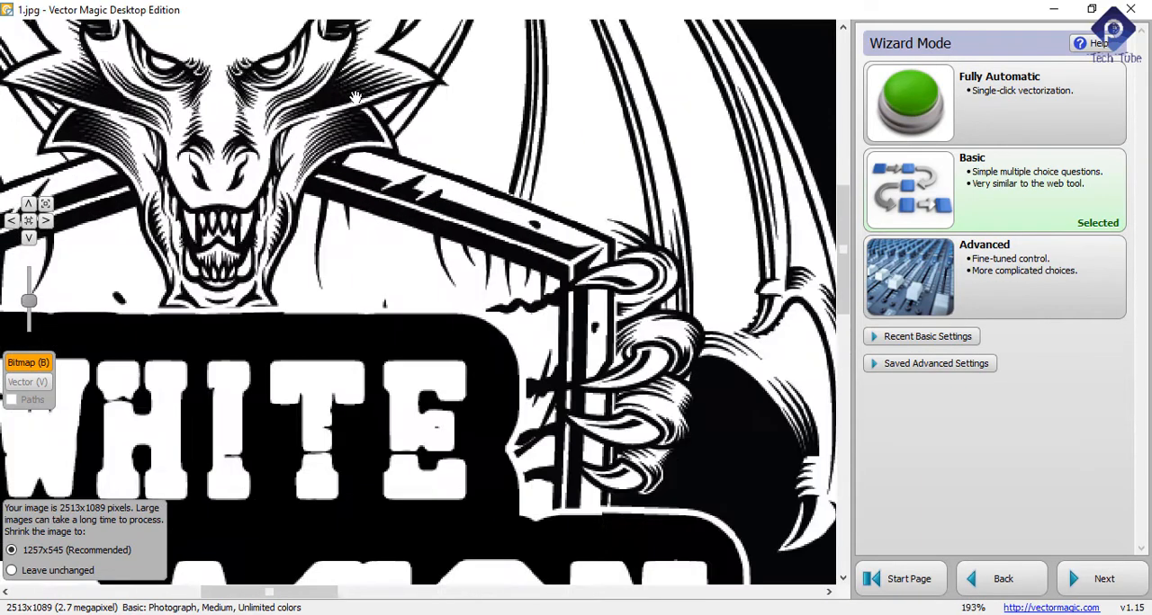
scroll(229, 190, down, 15)
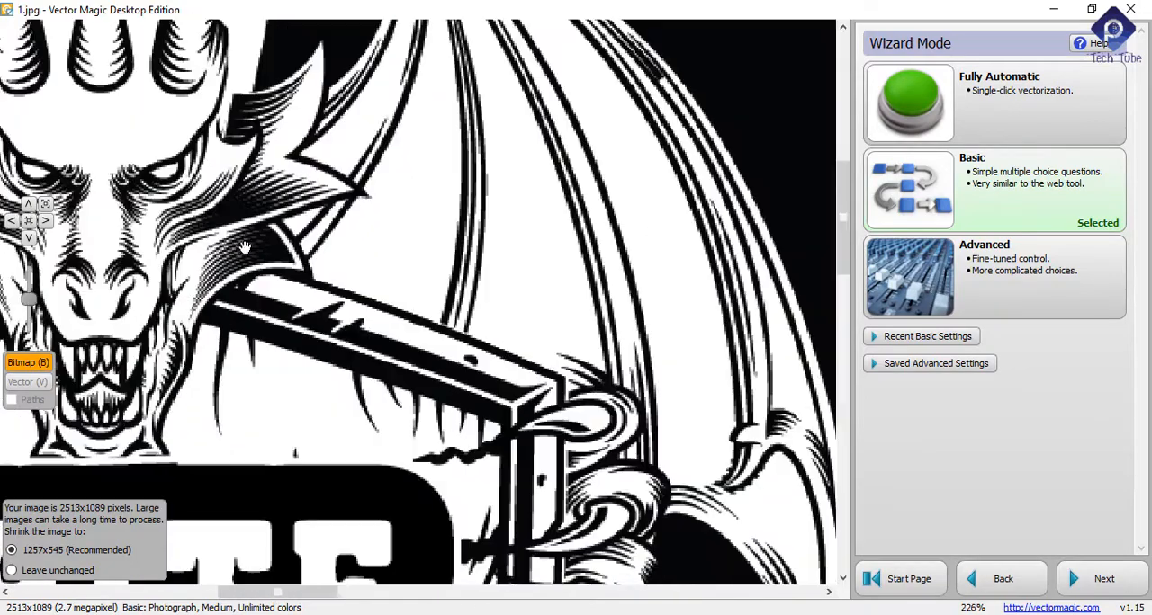
scroll(371, 244, up, 5)
scroll(370, 245, down, 5)
scroll(405, 306, up, 7)
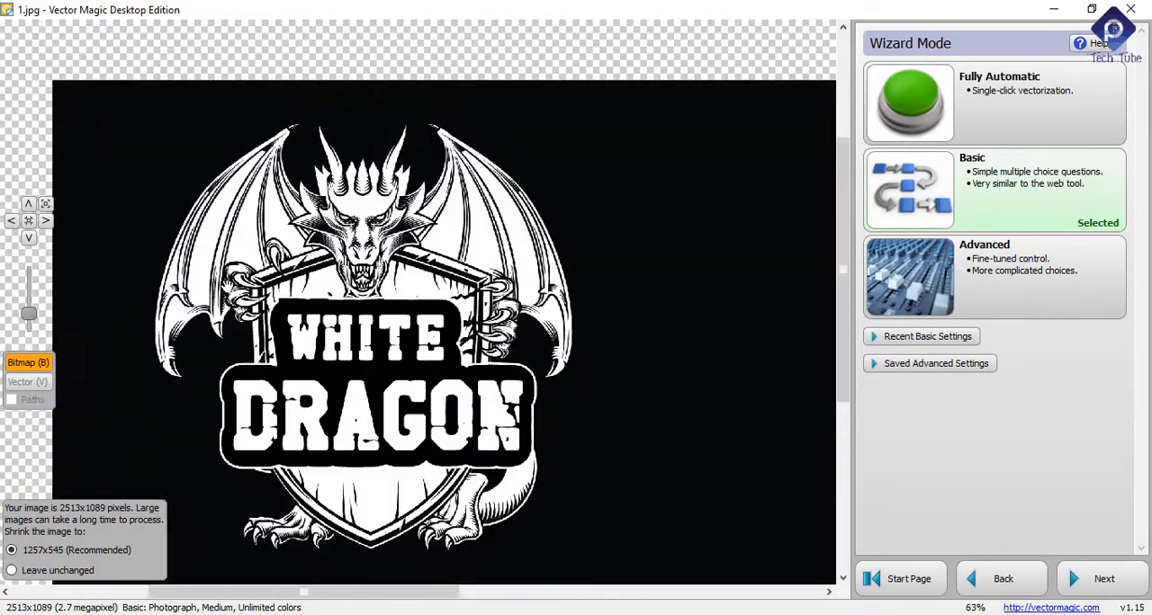
scroll(447, 370, down, 2)
scroll(447, 371, up, 2)
scroll(373, 404, down, 2)
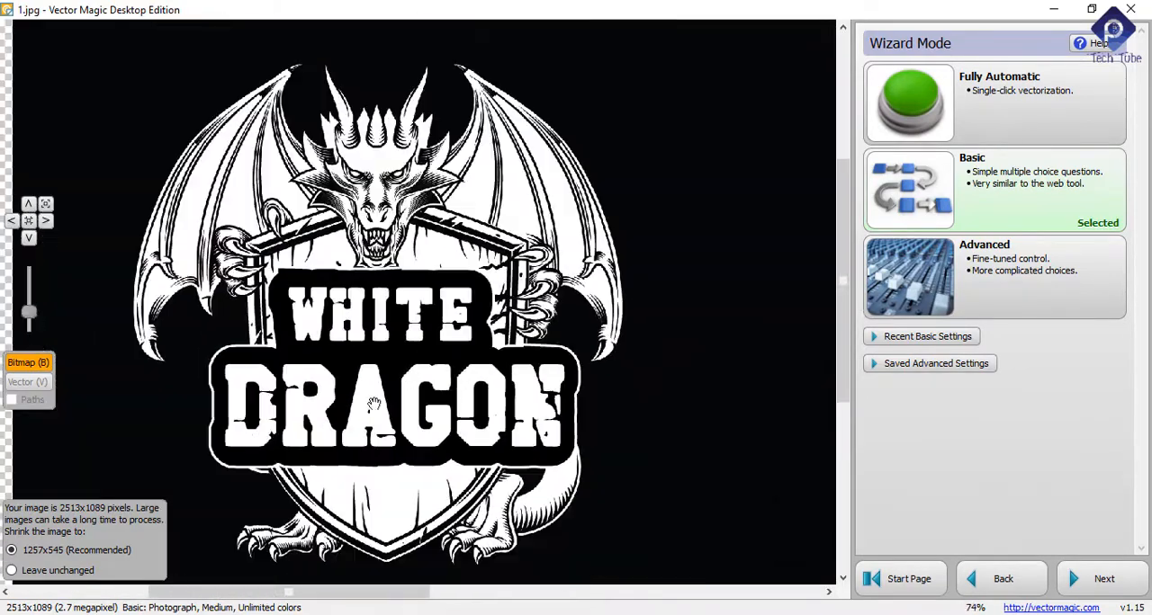
scroll(351, 422, up, 2)
scroll(275, 386, down, 3)
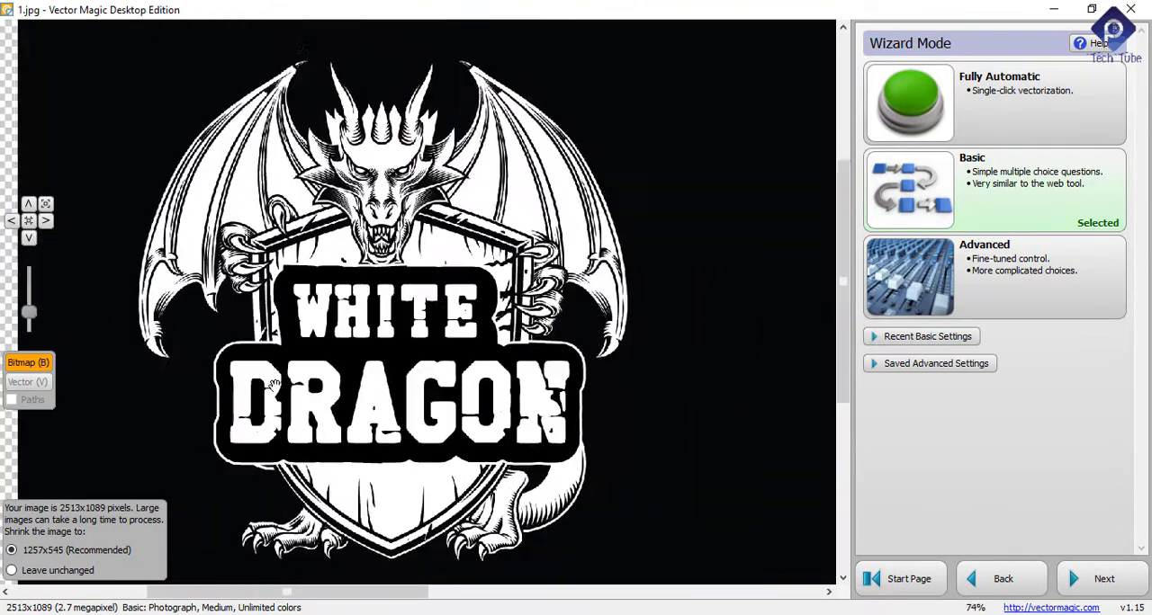
scroll(351, 377, up, 1)
scroll(349, 380, up, 3)
scroll(297, 373, down, 3)
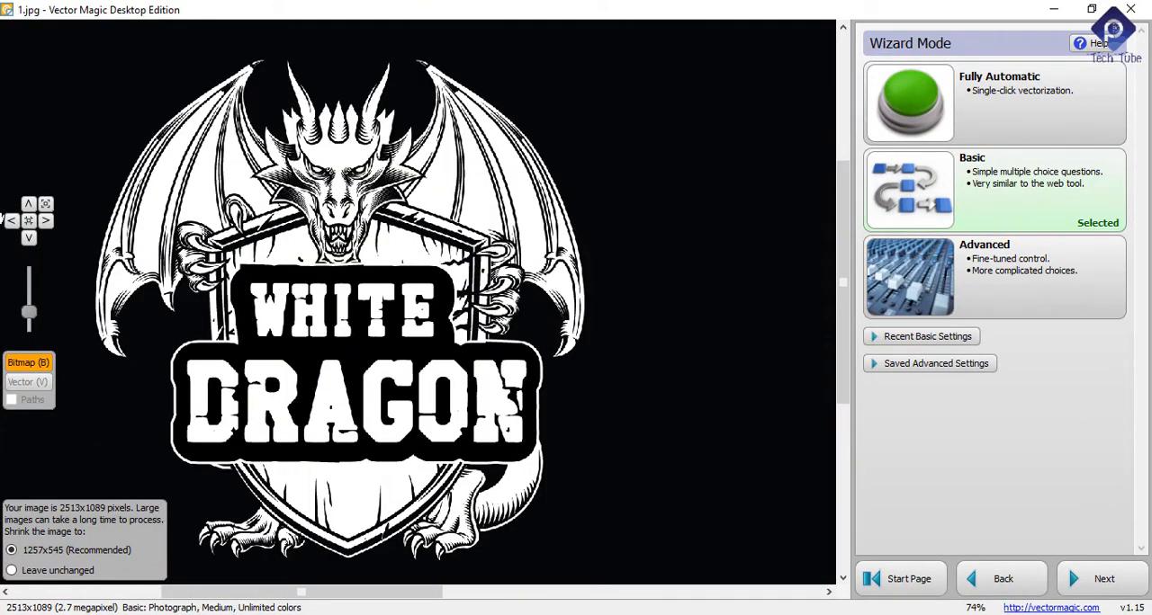
Step: Pan the label image in each direction, show it at 100%, fit it to the view and try different zoom levels
click(11, 221)
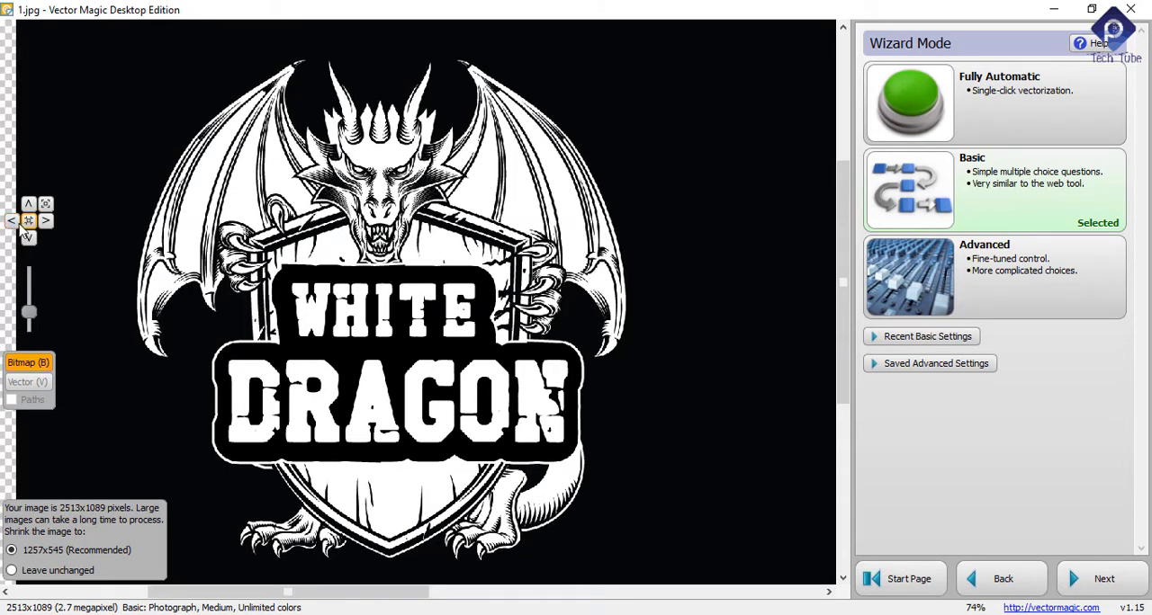
click(46, 221)
click(29, 205)
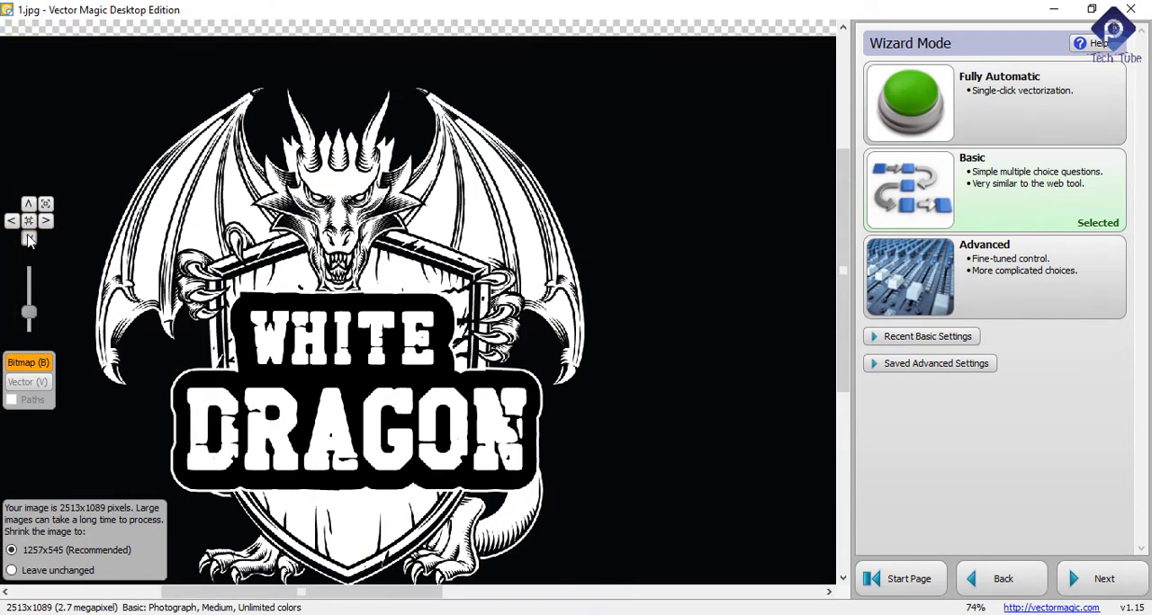
click(28, 238)
click(28, 222)
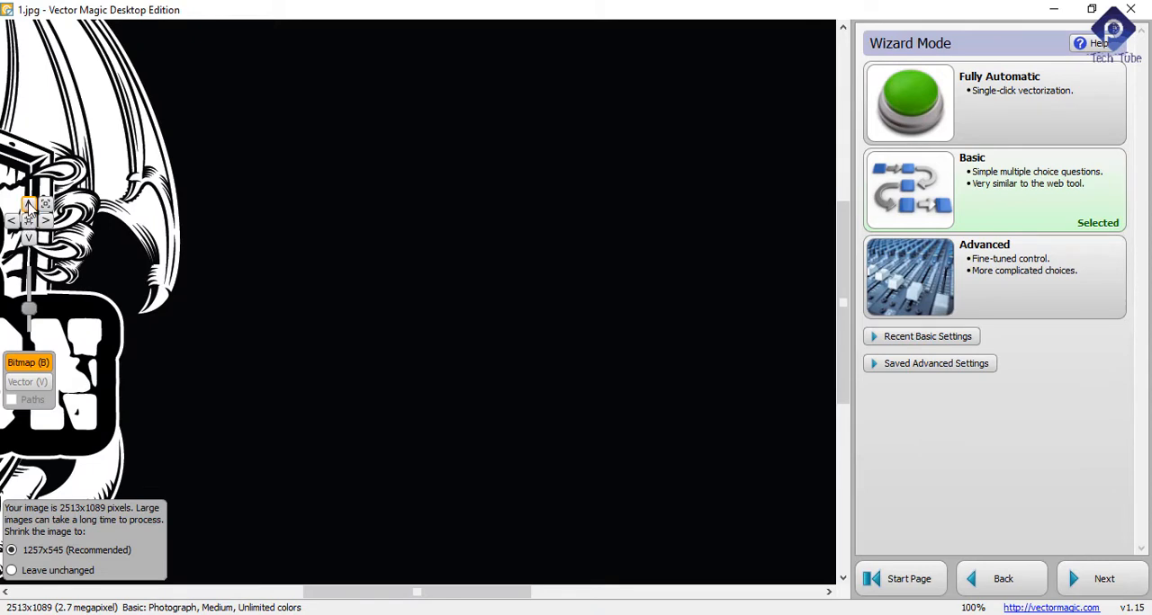
click(46, 205)
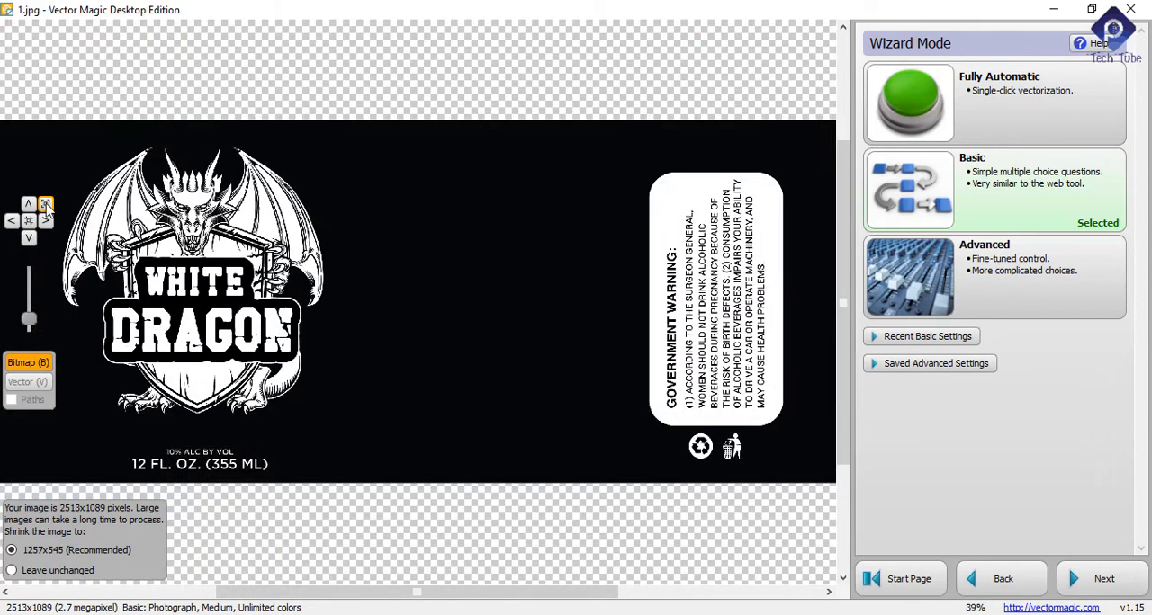
mouse_move(30, 321)
mouse_down()
mouse_move(28, 302)
mouse_move(30, 341)
mouse_up()
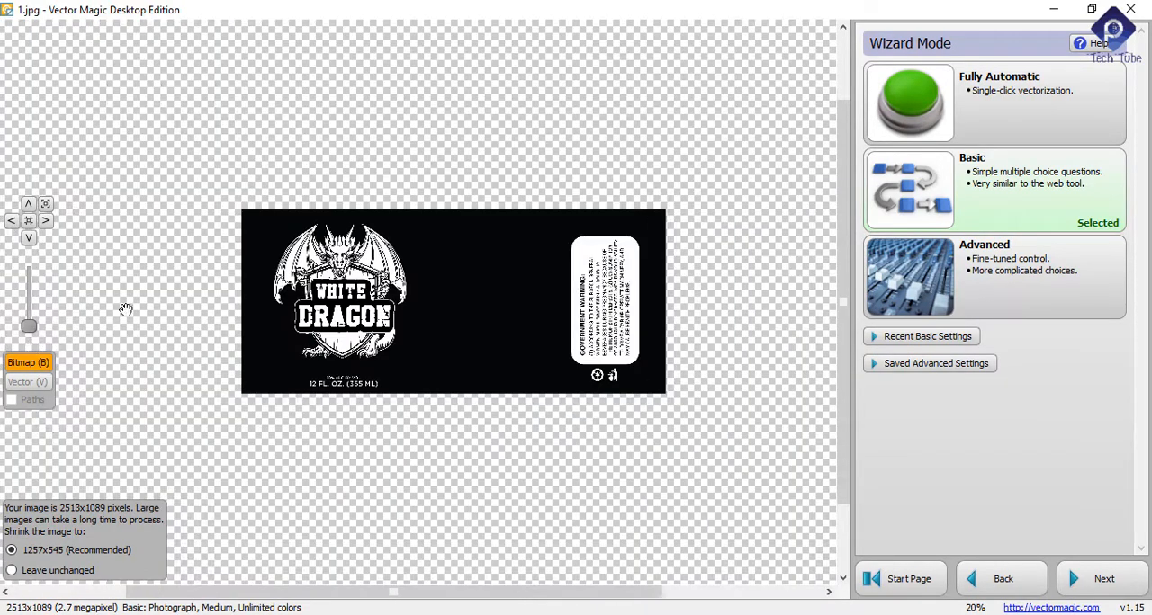
scroll(333, 327, up, 6)
scroll(338, 322, up, 2)
scroll(328, 324, down, 5)
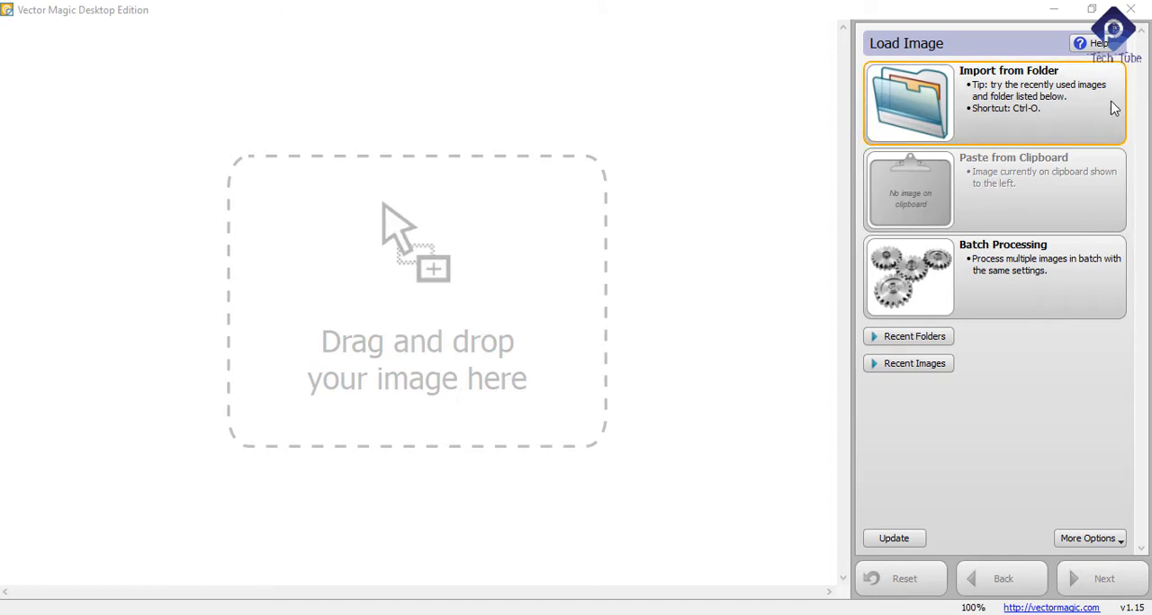
Step: Import the White Dragon label image 1.jpg from its folder again
click(1049, 94)
double_click(377, 198)
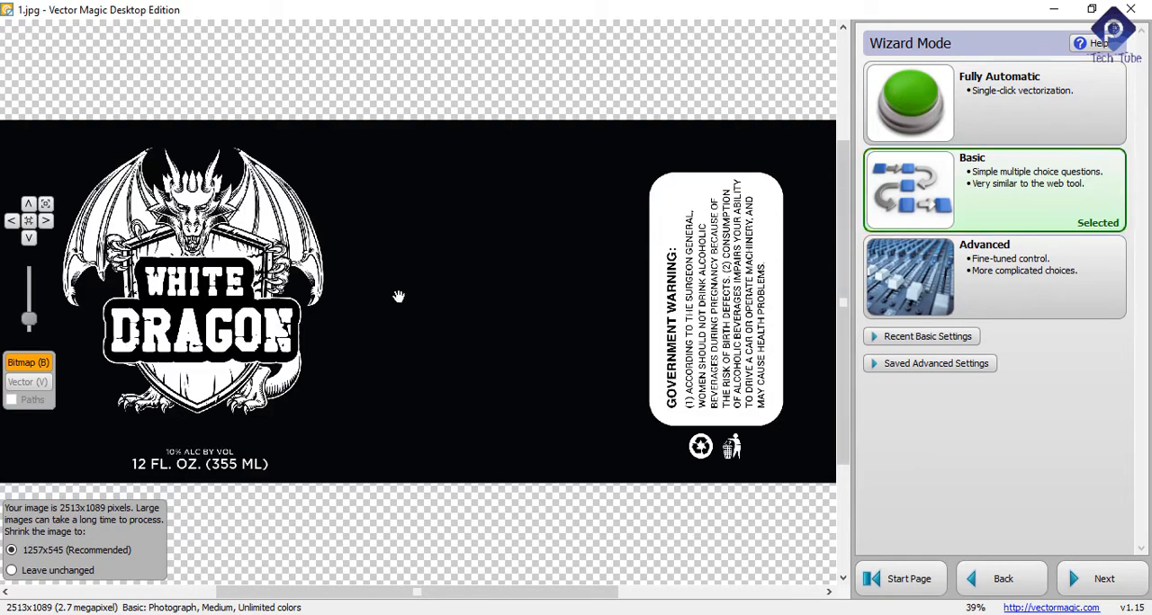
Step: Check the label bitmap's lettering and artwork up close, and run Fully Automatic vectorization on it
scroll(162, 306, up, 8)
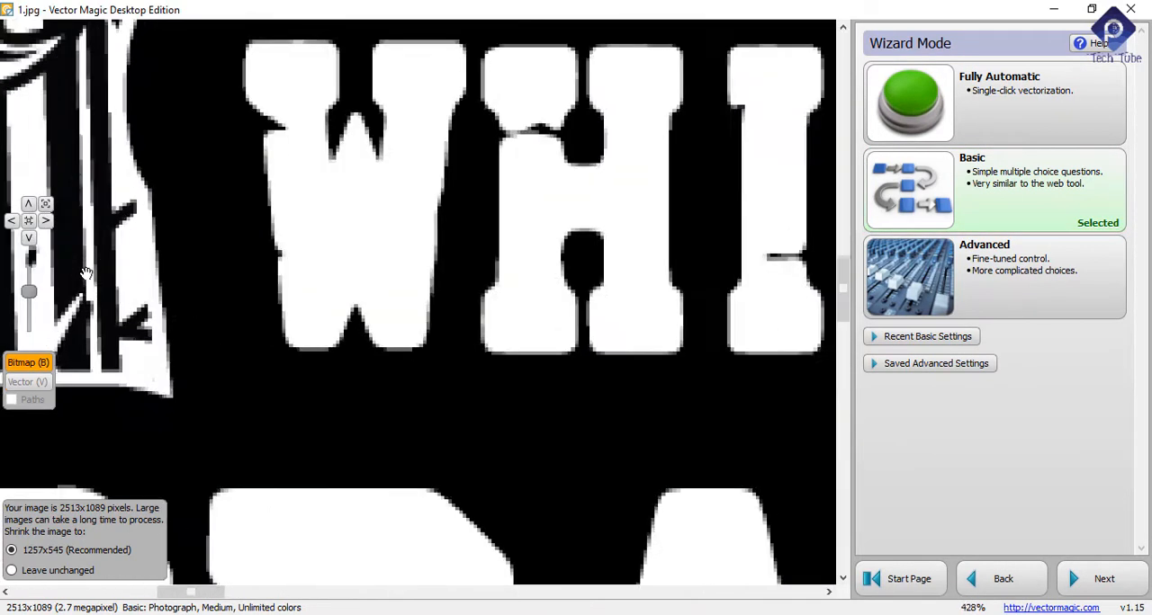
scroll(154, 319, up, 5)
scroll(186, 335, down, 8)
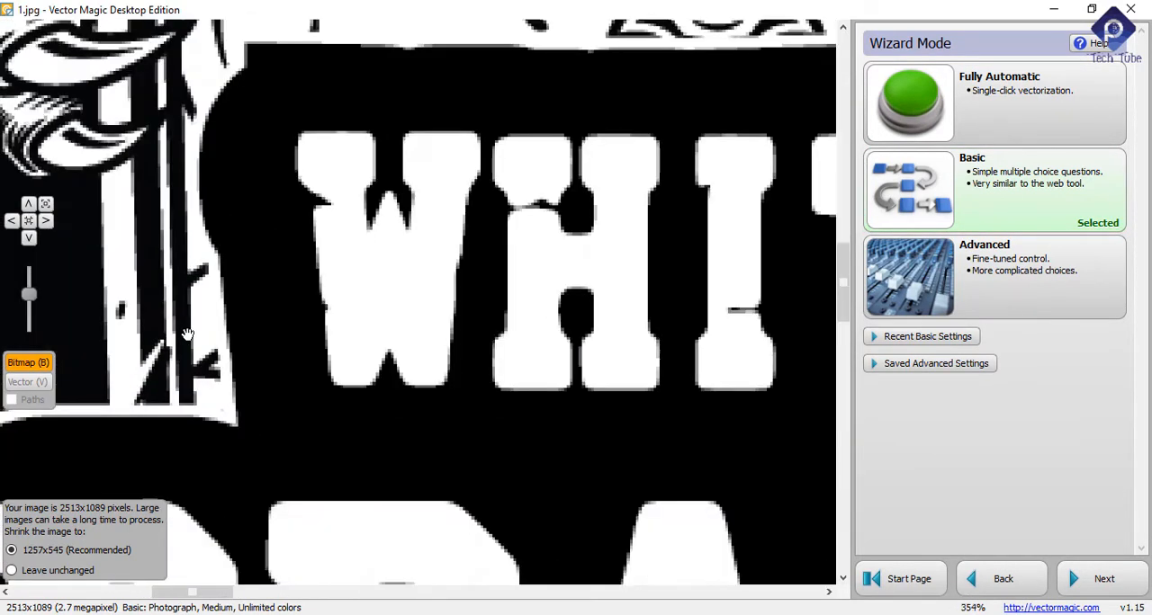
scroll(186, 334, down, 8)
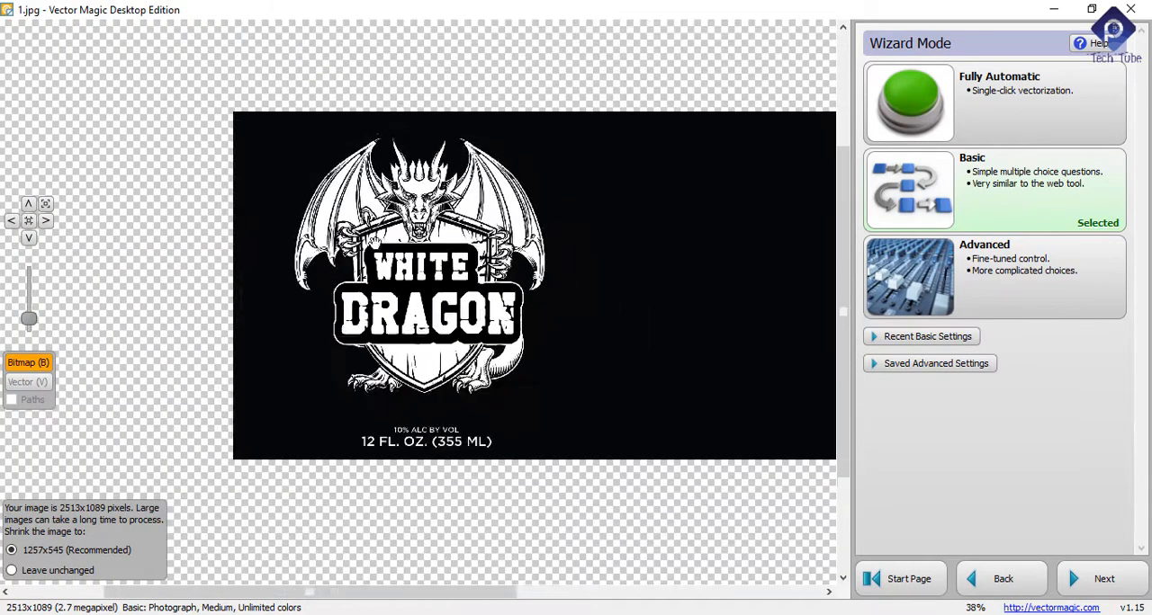
scroll(419, 261, down, 2)
scroll(418, 261, up, 7)
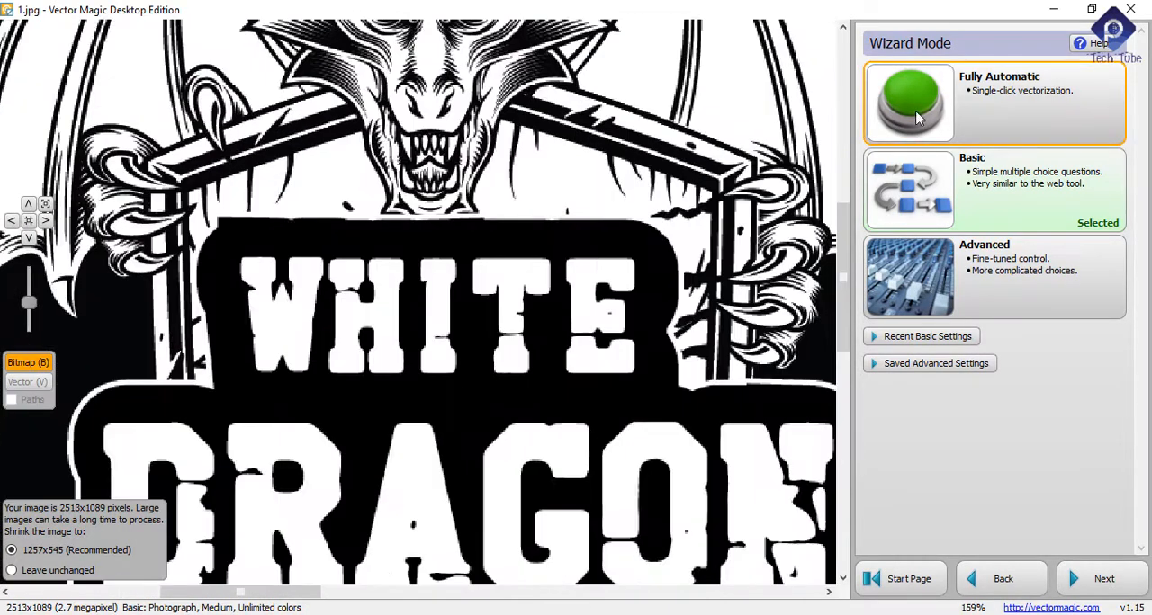
scroll(360, 190, down, 9)
scroll(364, 196, up, 2)
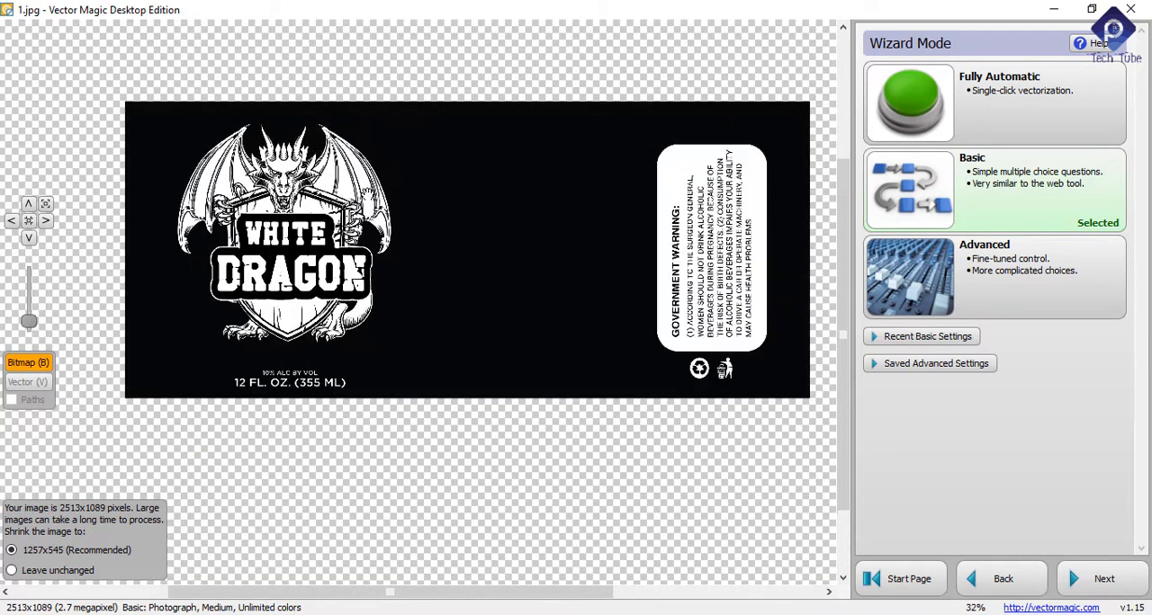
click(1003, 110)
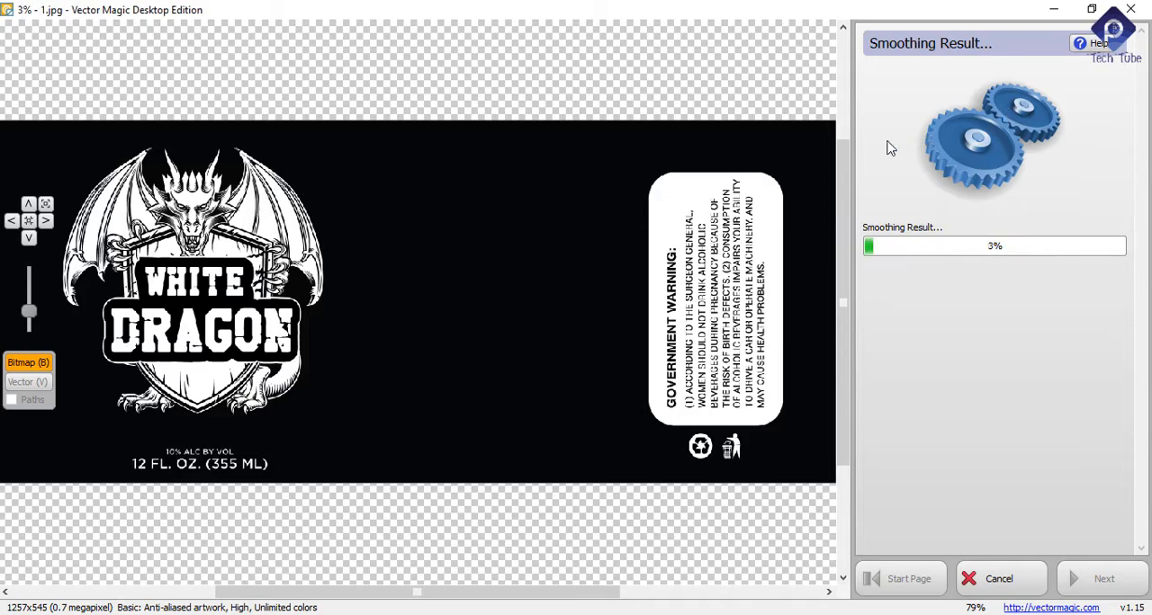
Step: Examine the bitmap's dragon wings, claws, lettering and volume text up close while the vectorization is processing
scroll(171, 286, up, 2)
scroll(171, 286, up, 10)
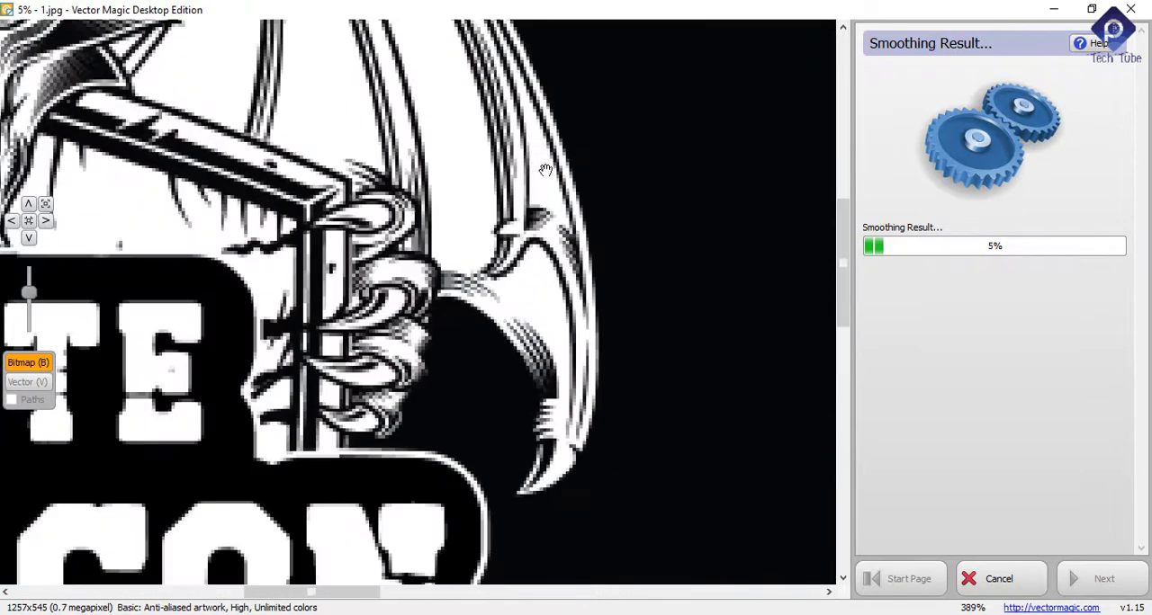
scroll(464, 198, down, 13)
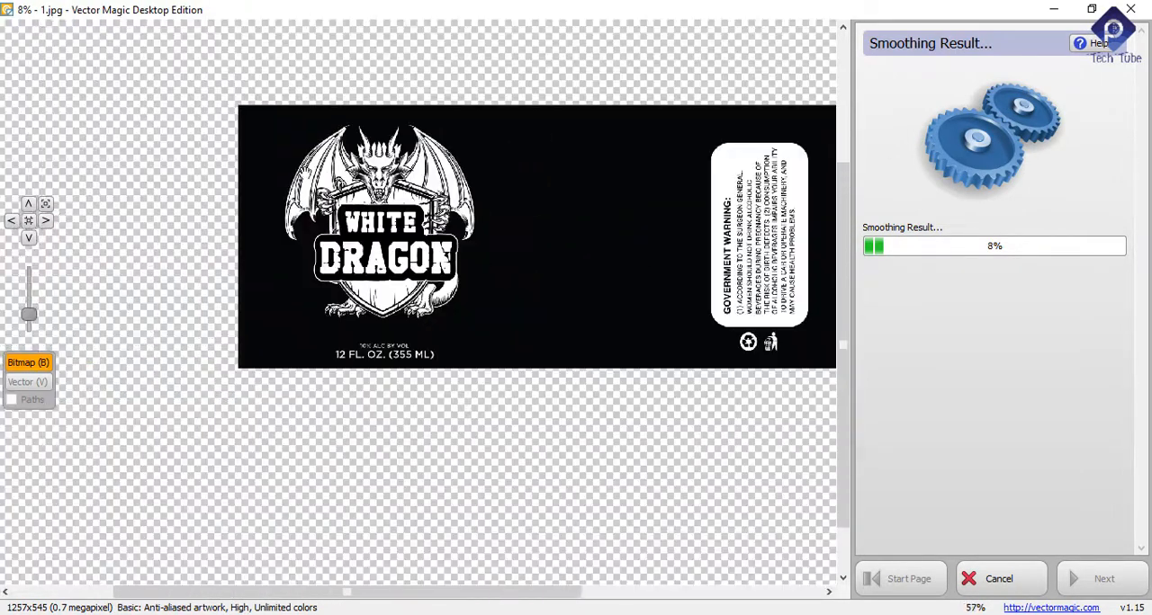
scroll(310, 171, up, 8)
scroll(331, 196, up, 3)
scroll(342, 187, down, 6)
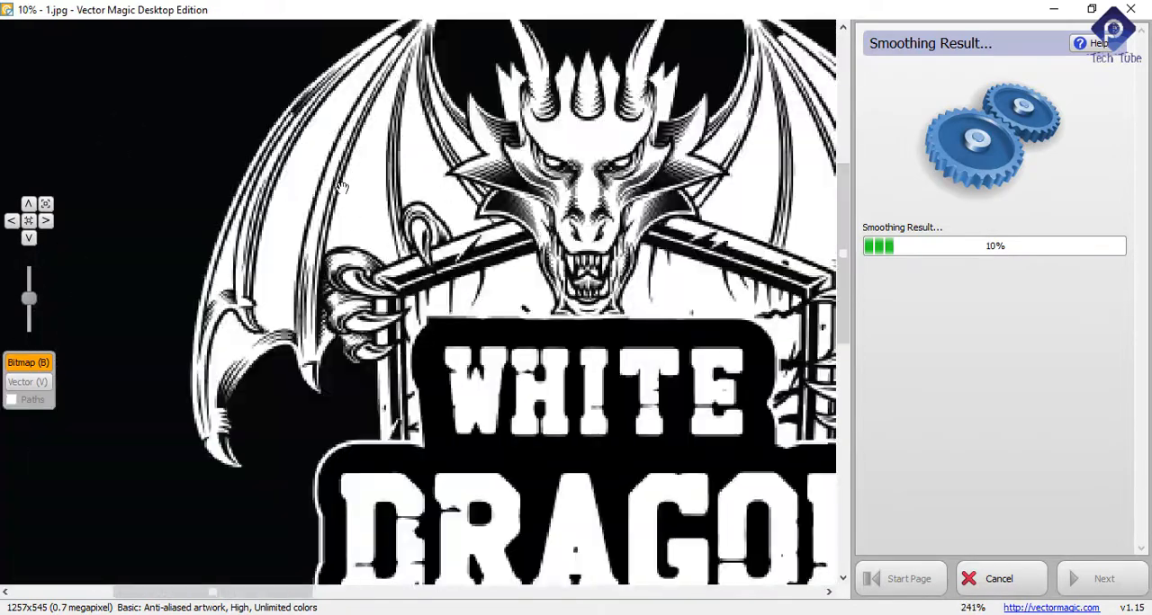
scroll(509, 223, up, 7)
scroll(509, 223, down, 6)
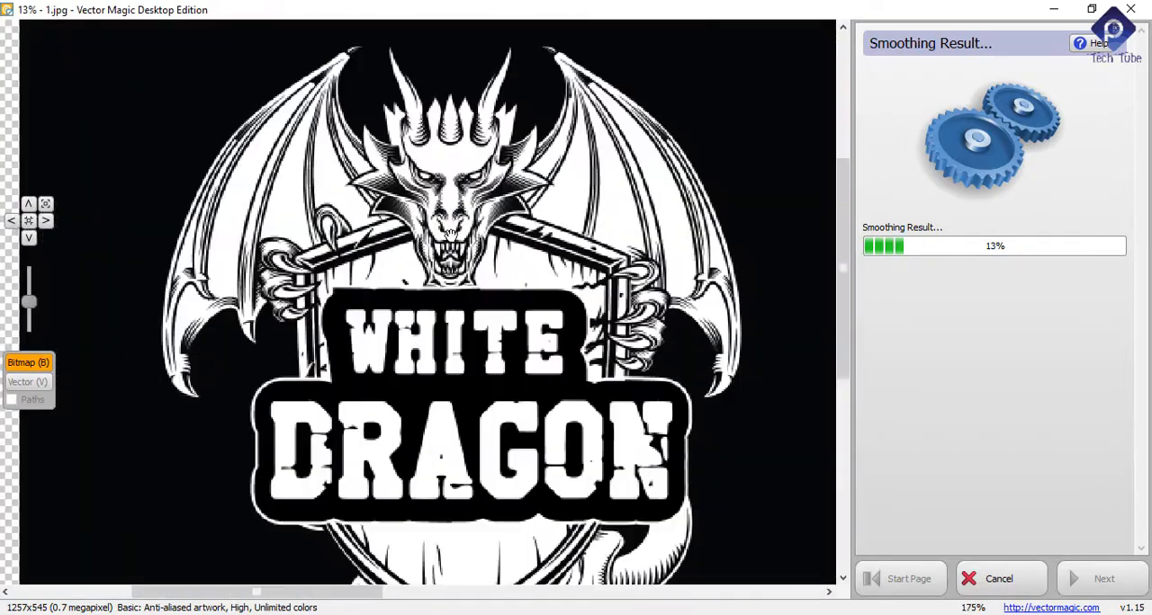
scroll(520, 254, up, 5)
scroll(520, 254, down, 9)
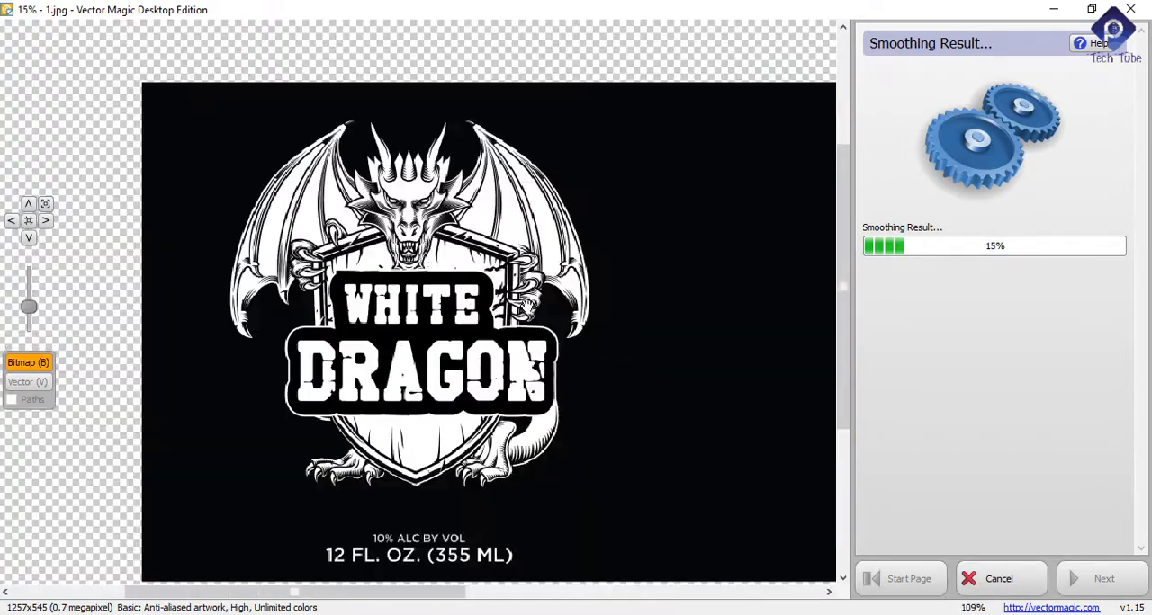
scroll(490, 473, up, 6)
scroll(489, 473, down, 2)
scroll(491, 475, down, 2)
scroll(498, 359, up, 5)
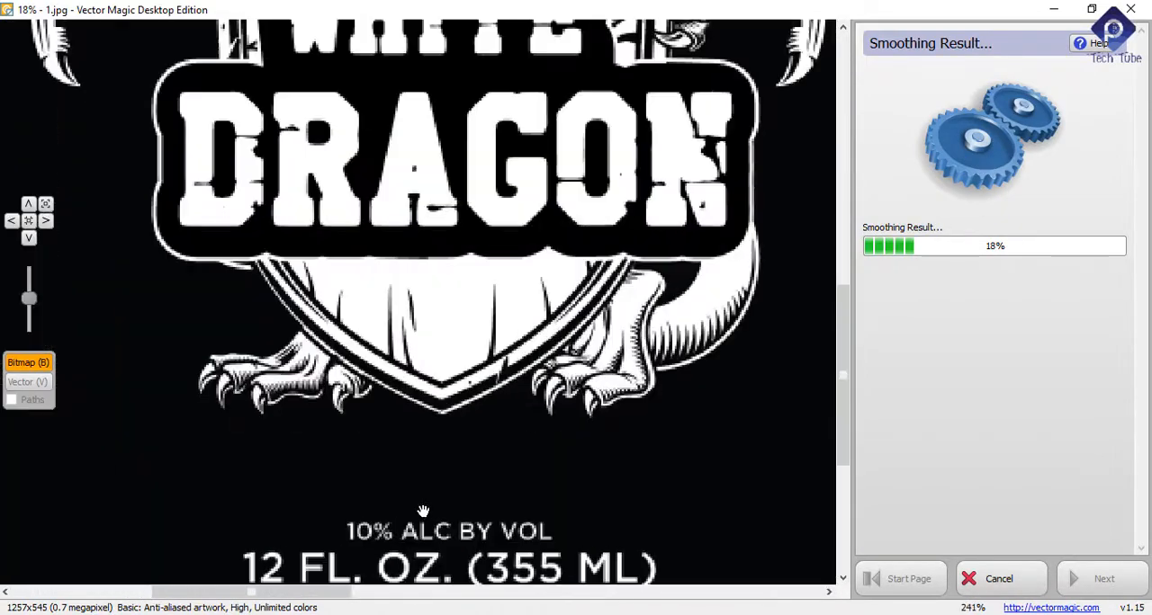
scroll(498, 345, down, 3)
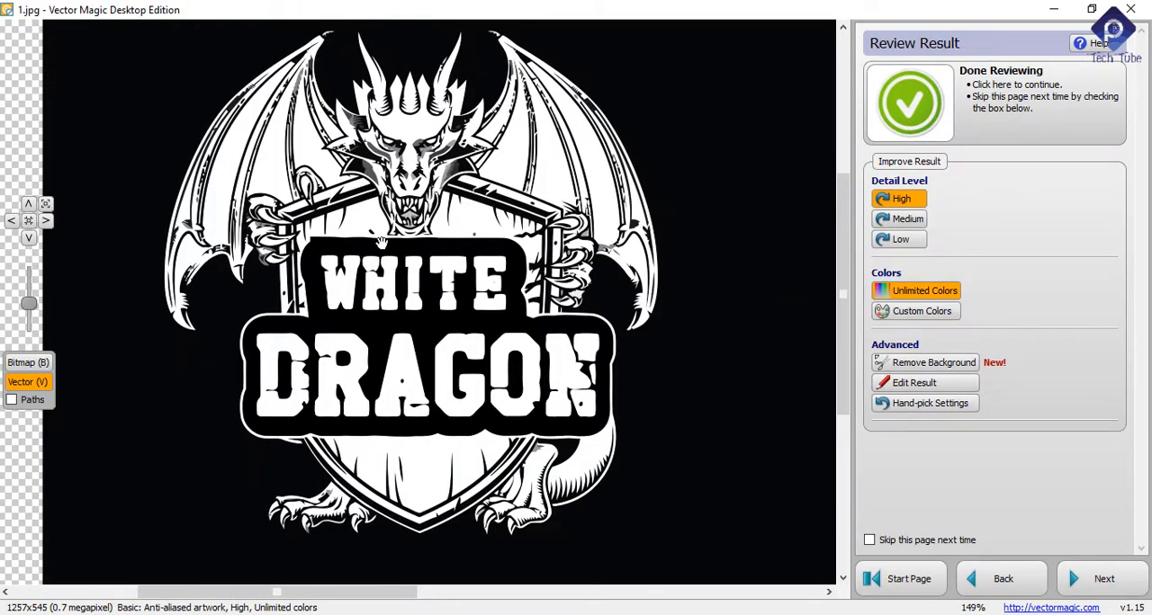
Step: Examine the vector result's lettering, shield frame and curved edges from the whole emblem down to extreme close-up
scroll(221, 201, up, 2)
scroll(224, 201, down, 3)
scroll(376, 322, up, 3)
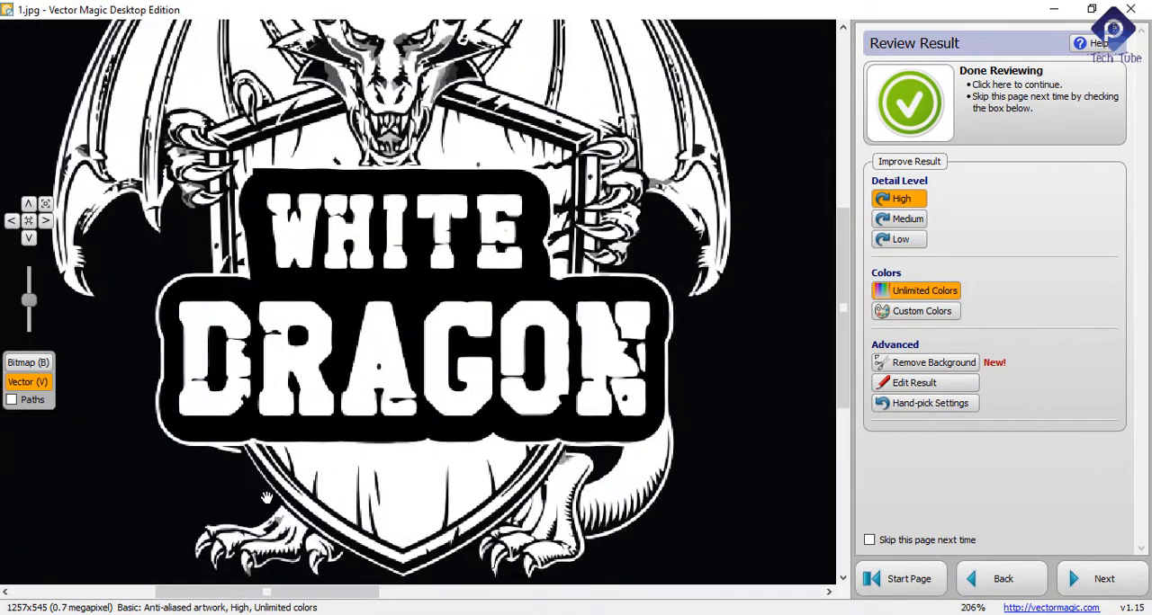
scroll(267, 498, up, 3)
scroll(297, 468, down, 4)
scroll(238, 517, up, 6)
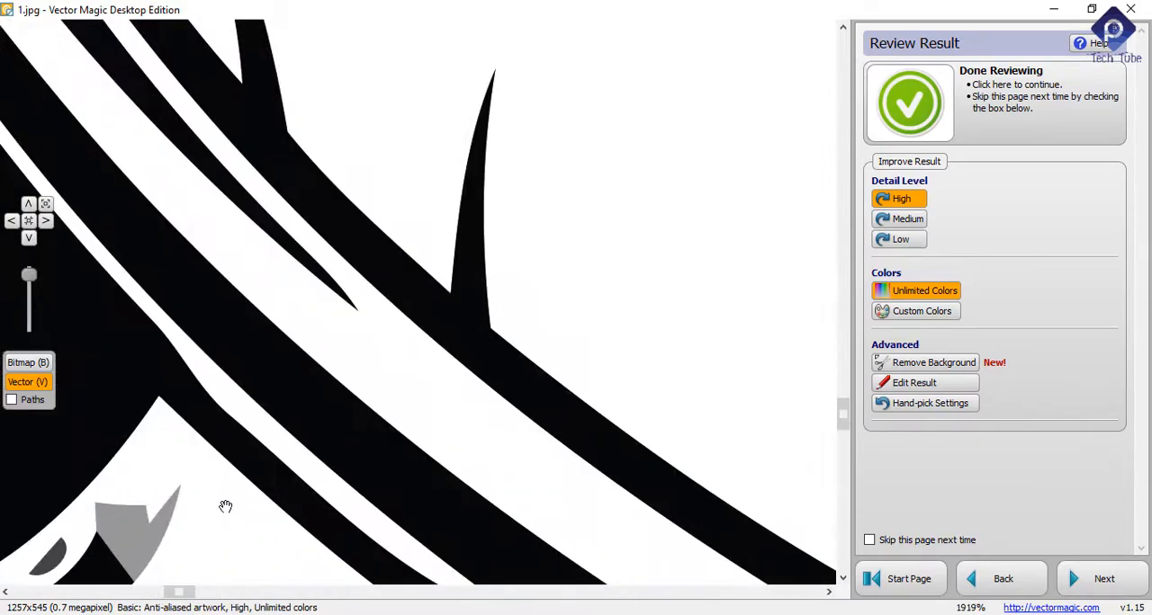
scroll(195, 441, up, 1)
scroll(213, 437, down, 15)
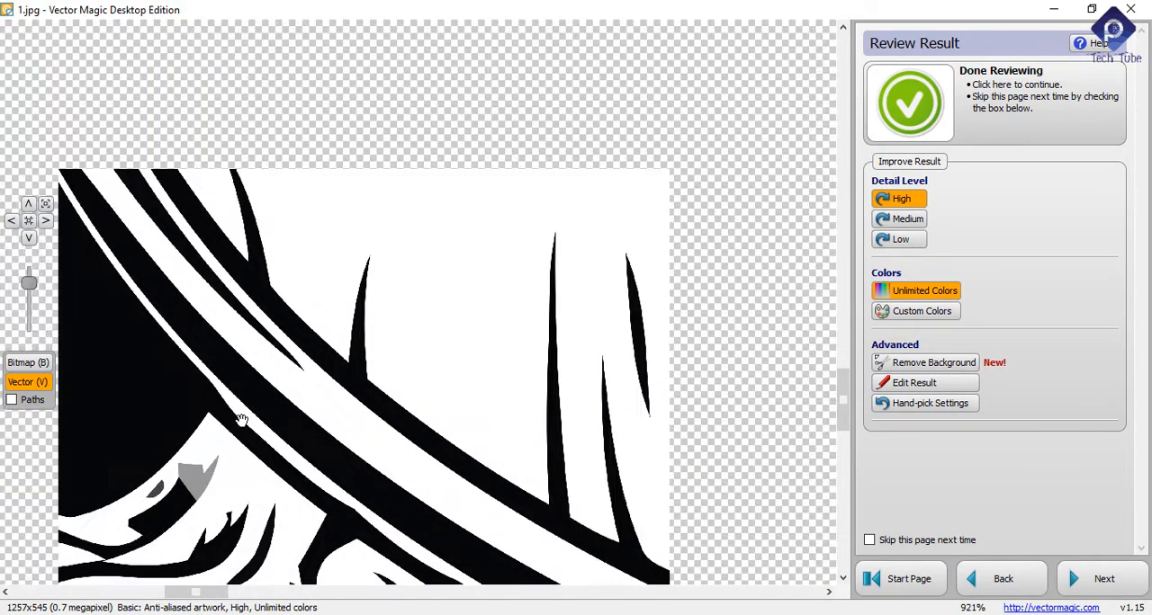
scroll(292, 196, up, 1)
scroll(297, 180, up, 2)
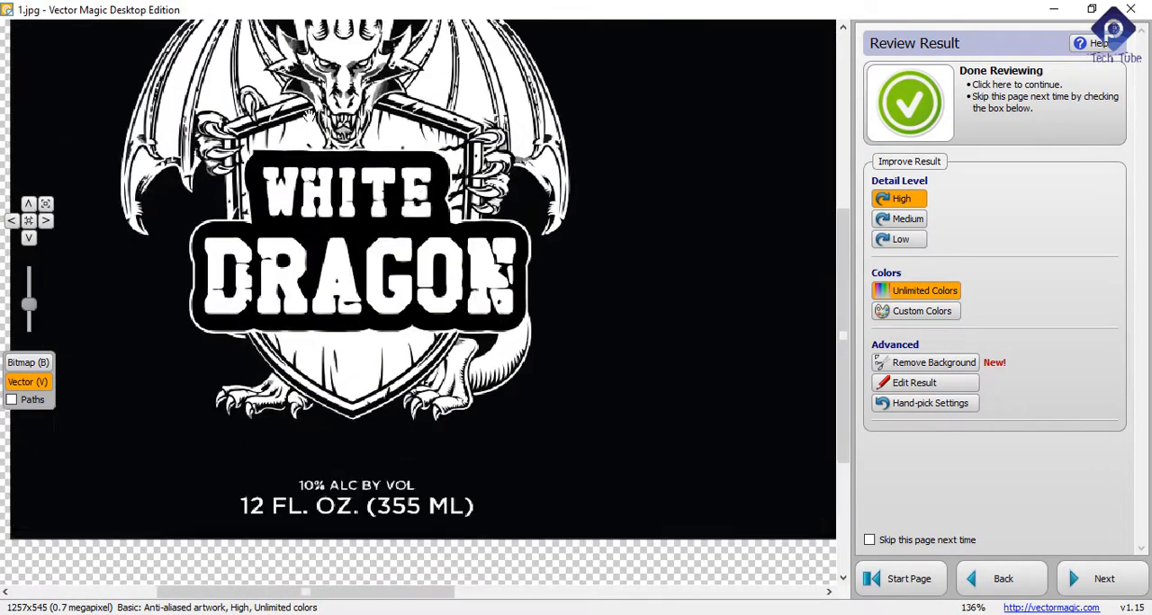
Step: Inspect the traced dragon's head, crown, eyes and open mouth at several zoom levels
scroll(319, 99, down, 1)
scroll(336, 38, up, 2)
scroll(346, 71, up, 4)
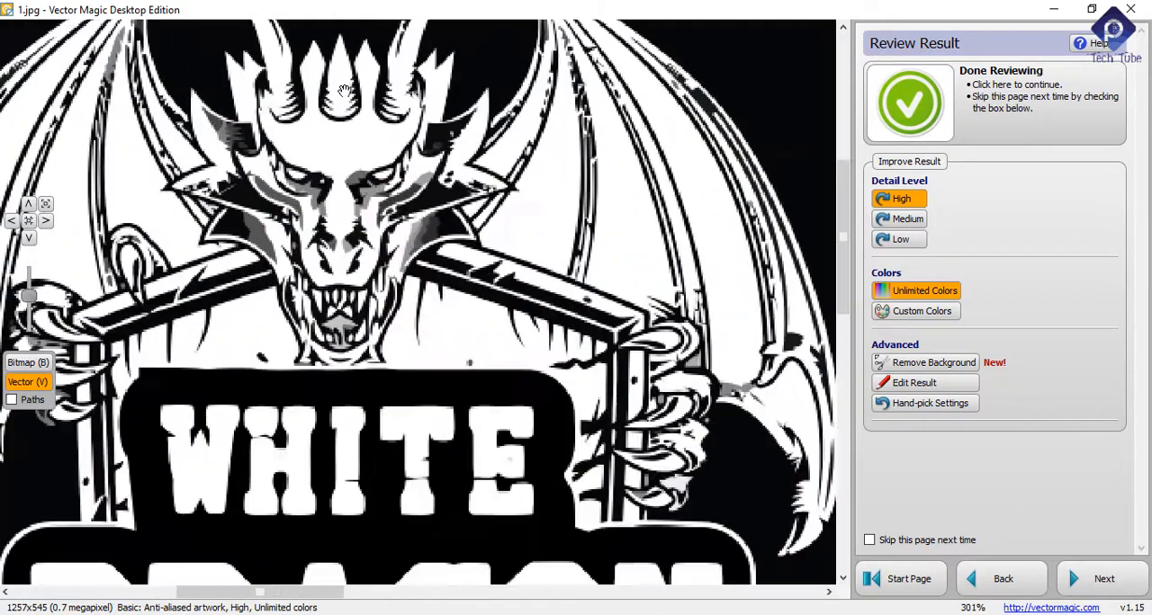
scroll(357, 240, down, 6)
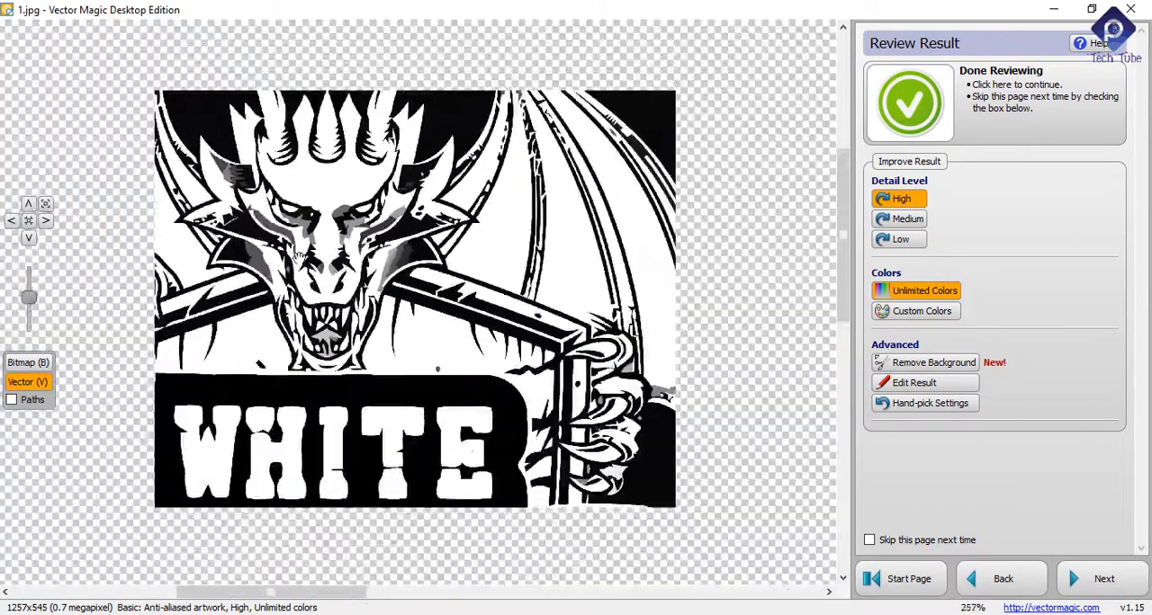
scroll(204, 259, down, 1)
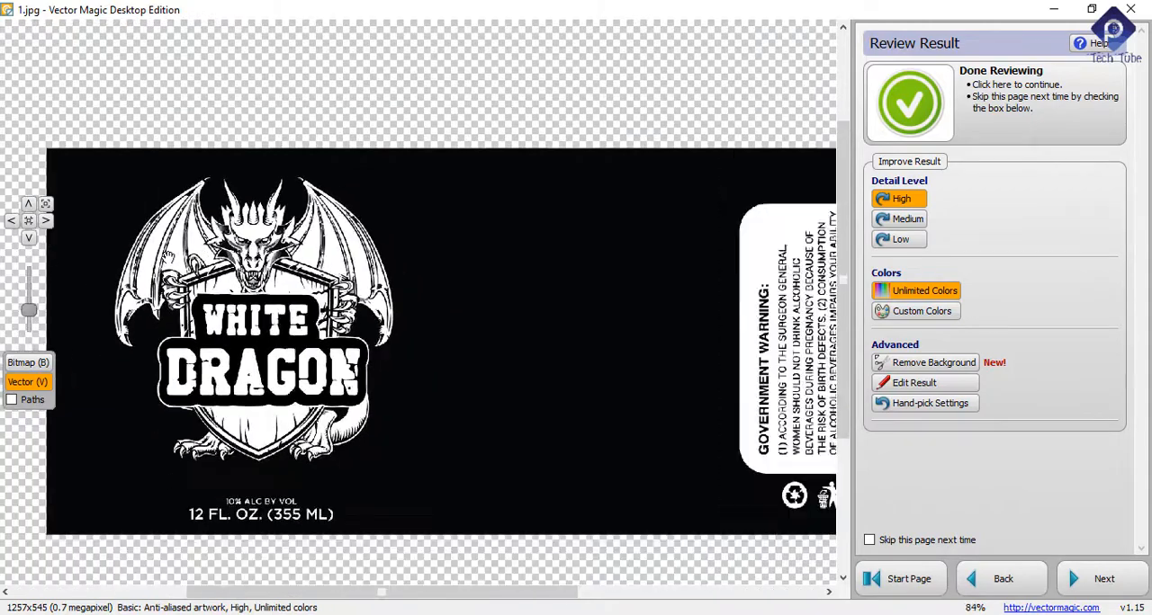
scroll(410, 187, up, 6)
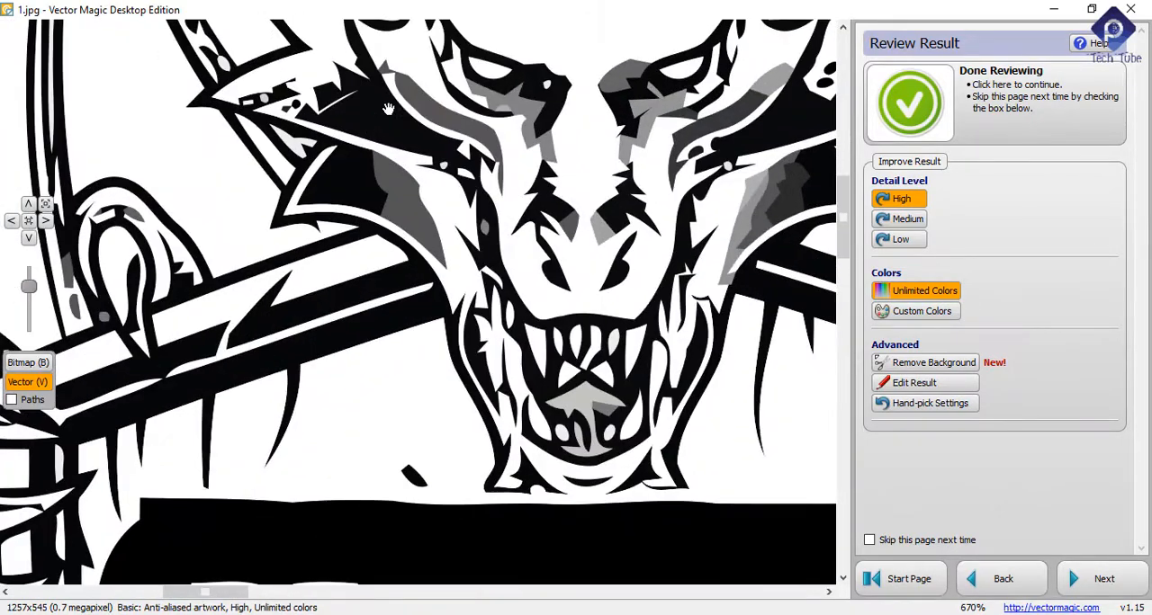
scroll(361, 132, up, 2)
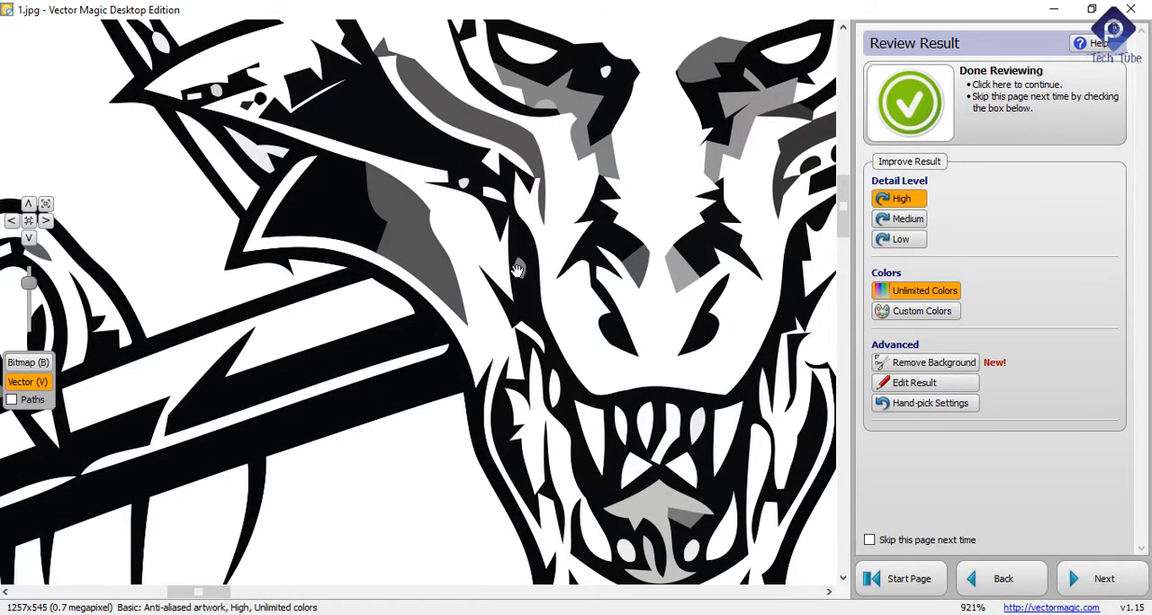
scroll(404, 252, down, 8)
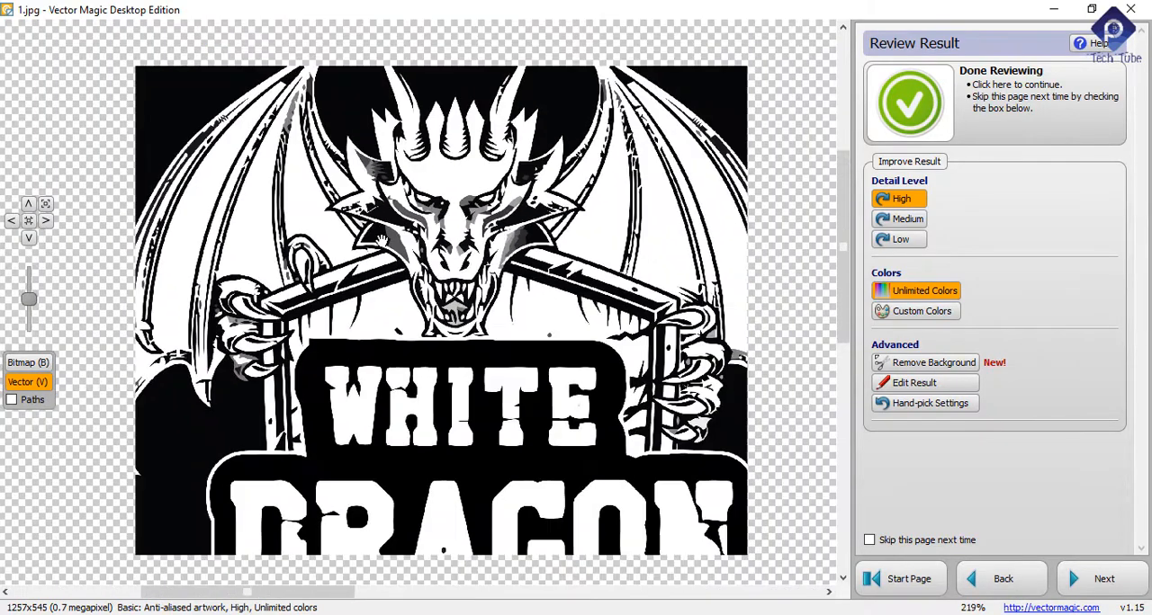
scroll(730, 443, down, 2)
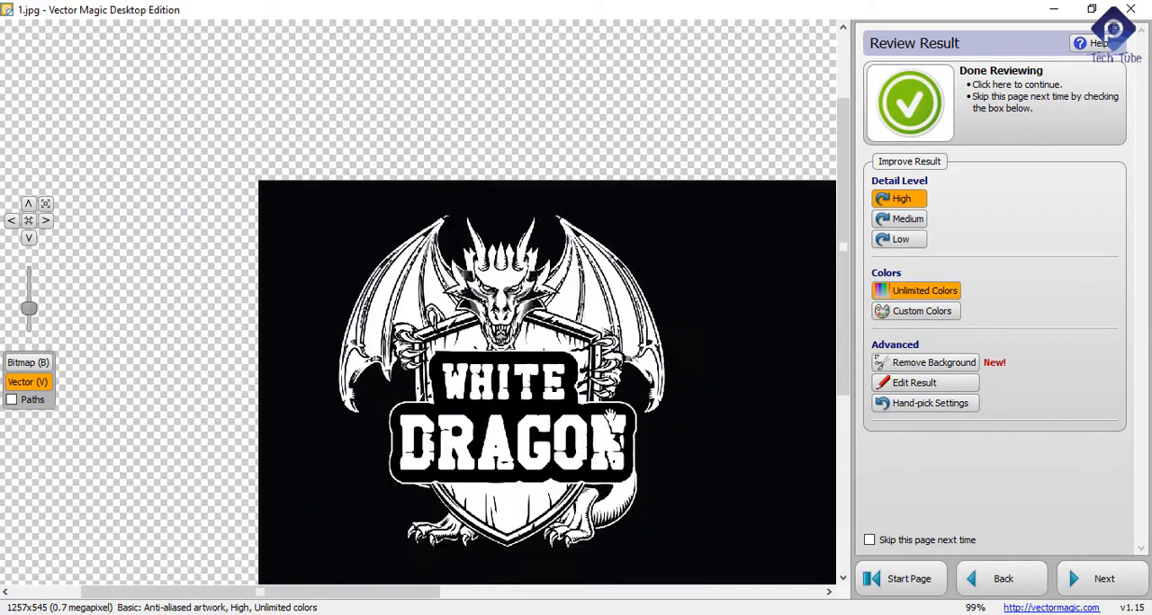
Step: Check the traced tail, feet and wings, and compare the whole White Dragon emblem with its enlarged details
scroll(600, 451, up, 10)
scroll(600, 452, down, 8)
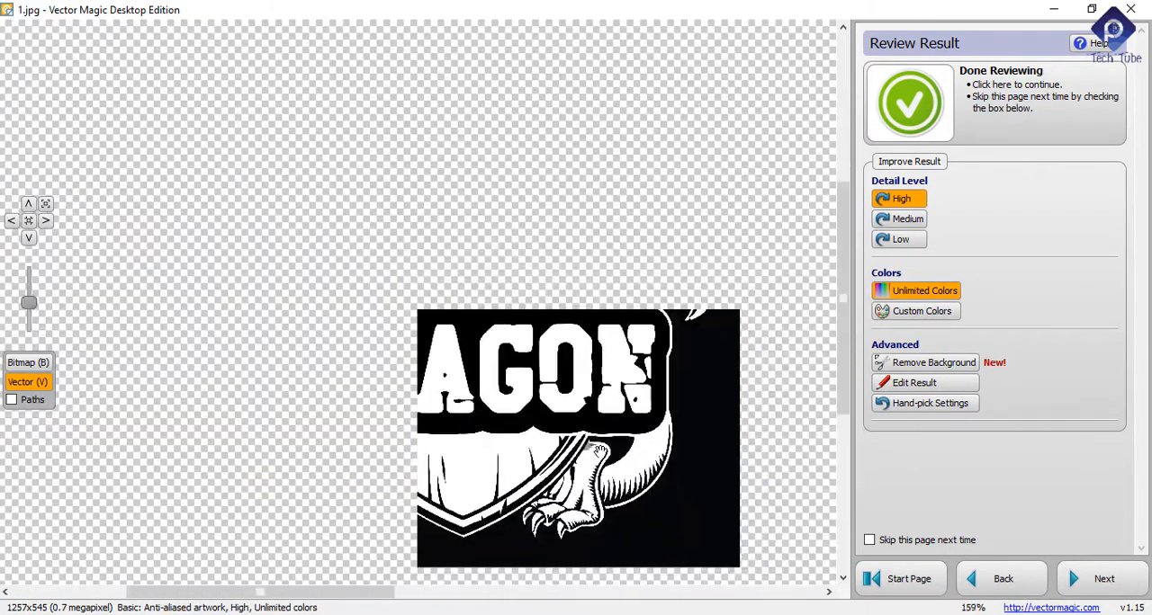
scroll(263, 279, up, 5)
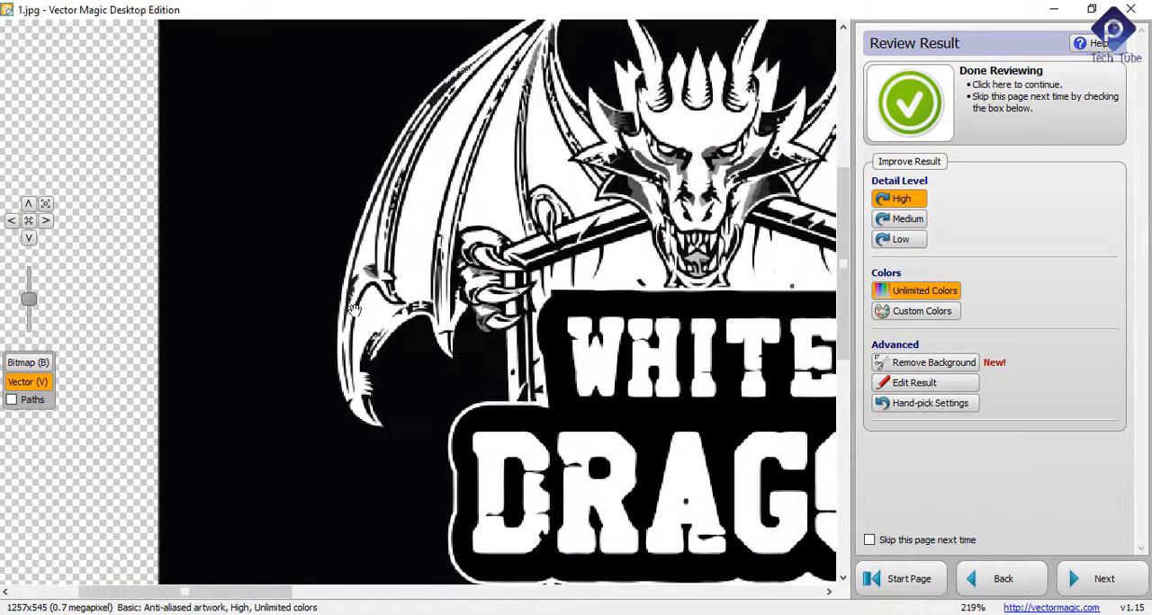
scroll(302, 316, down, 4)
scroll(302, 316, down, 2)
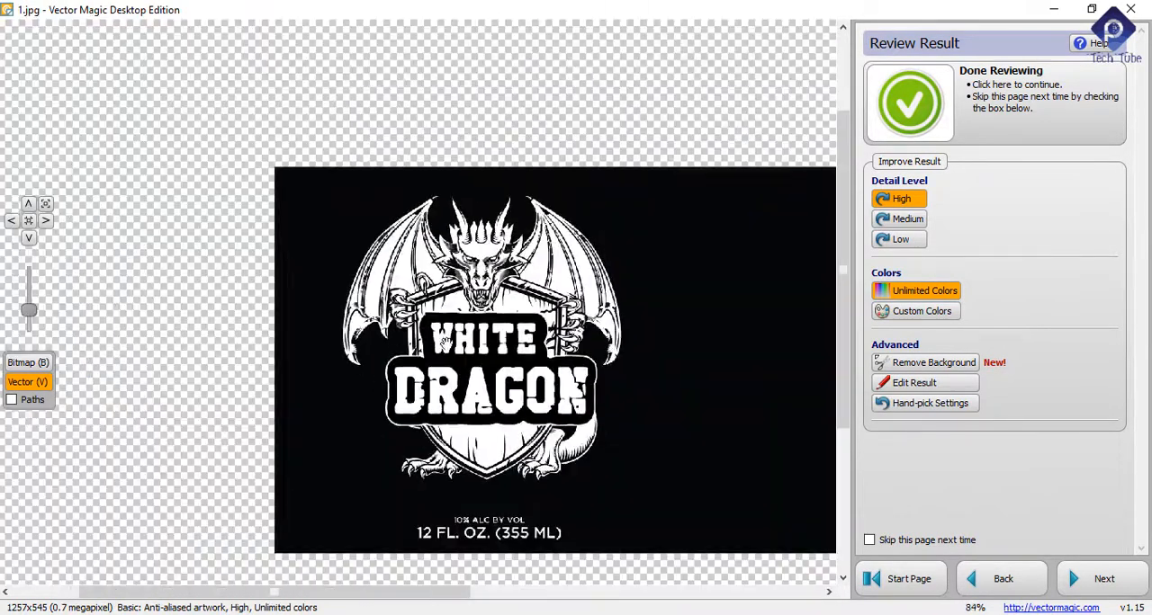
scroll(488, 329, up, 5)
scroll(488, 330, down, 7)
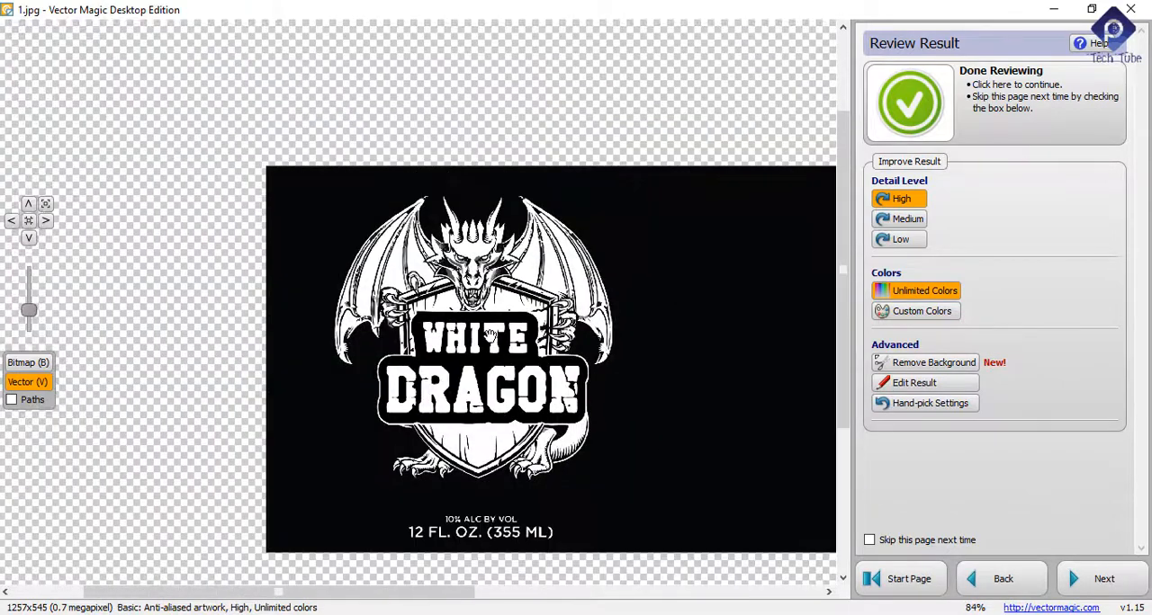
scroll(477, 336, up, 2)
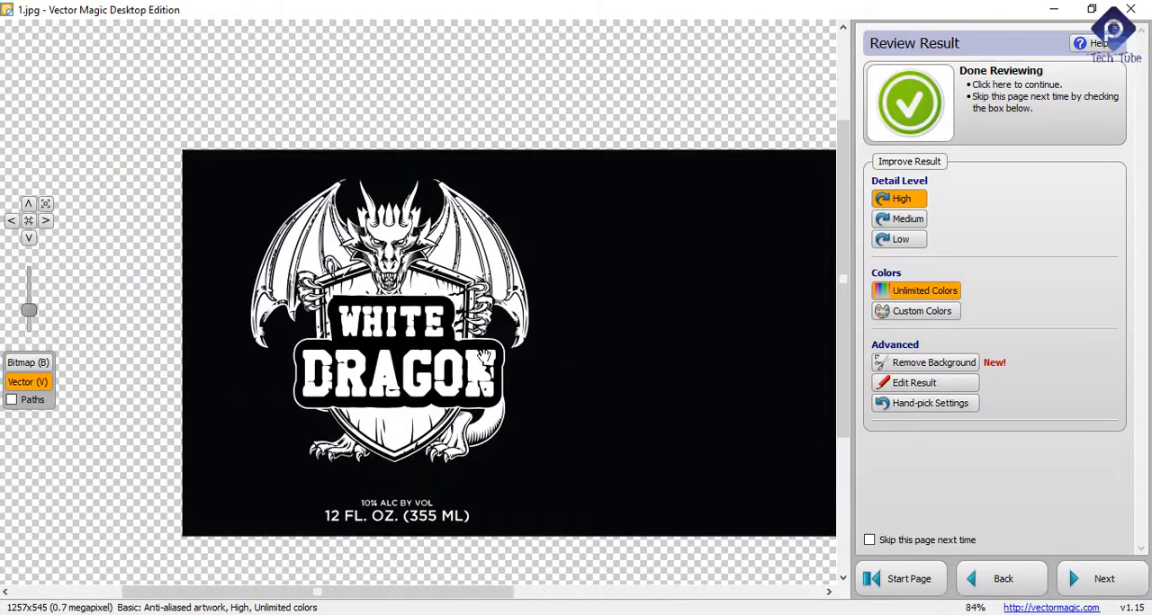
scroll(460, 351, up, 3)
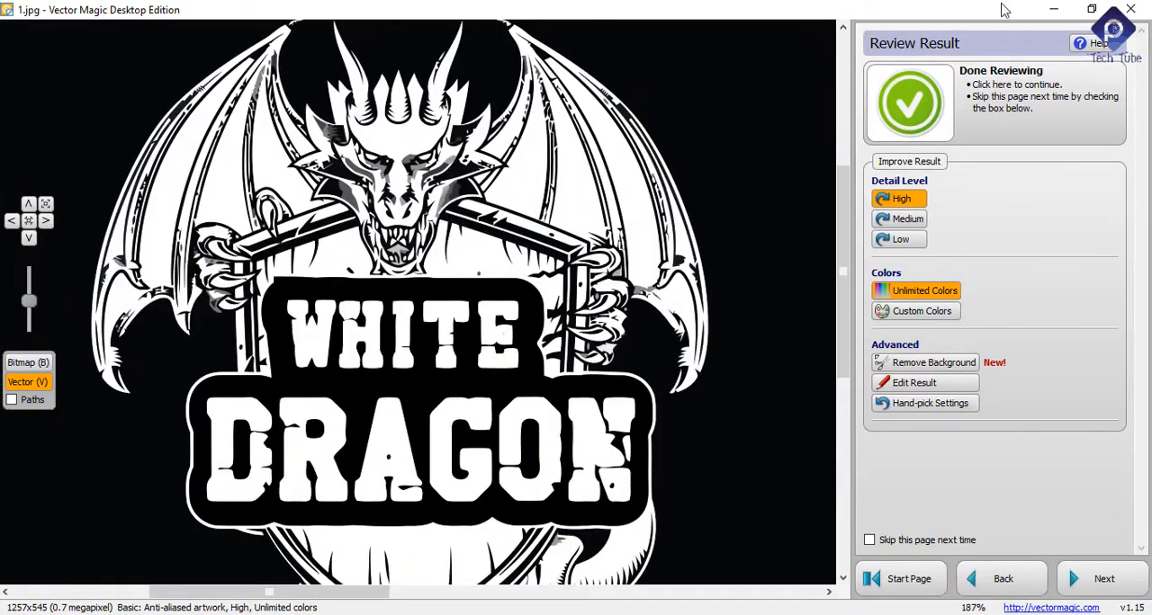
scroll(593, 153, down, 3)
scroll(519, 259, up, 4)
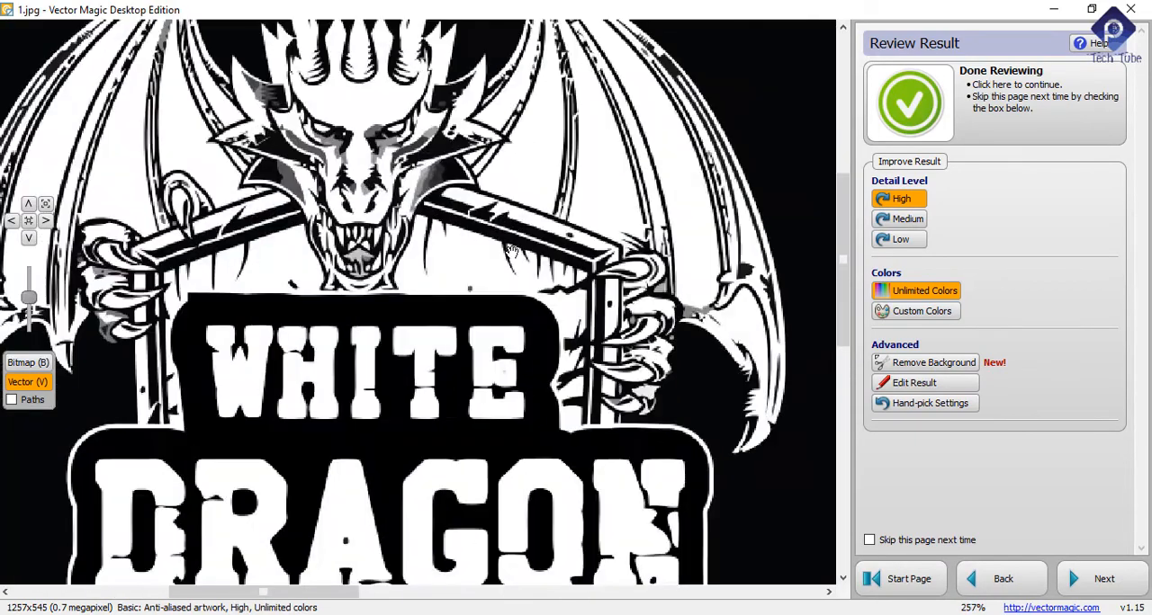
scroll(519, 259, down, 2)
Step: Return to the start page and import the label image 1.jpg from its folder again
click(925, 580)
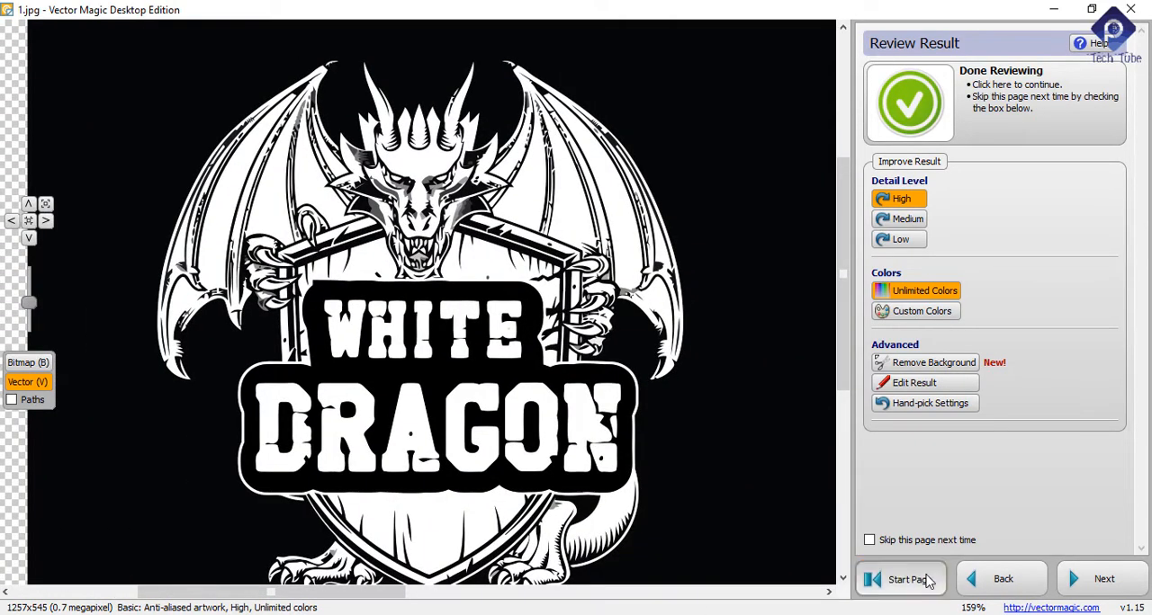
click(963, 119)
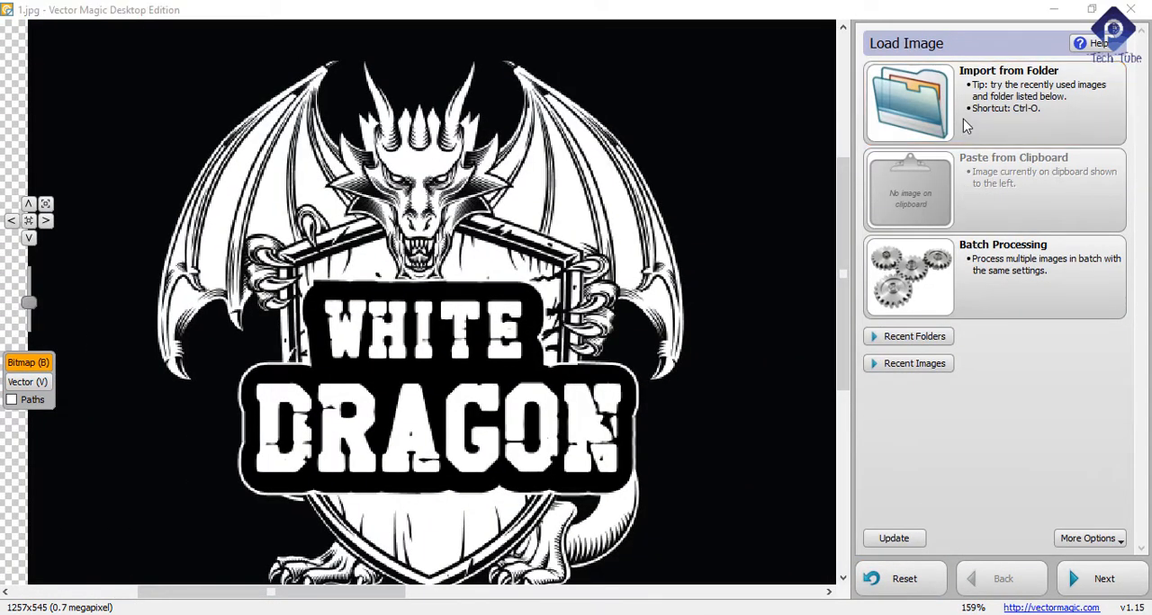
double_click(403, 175)
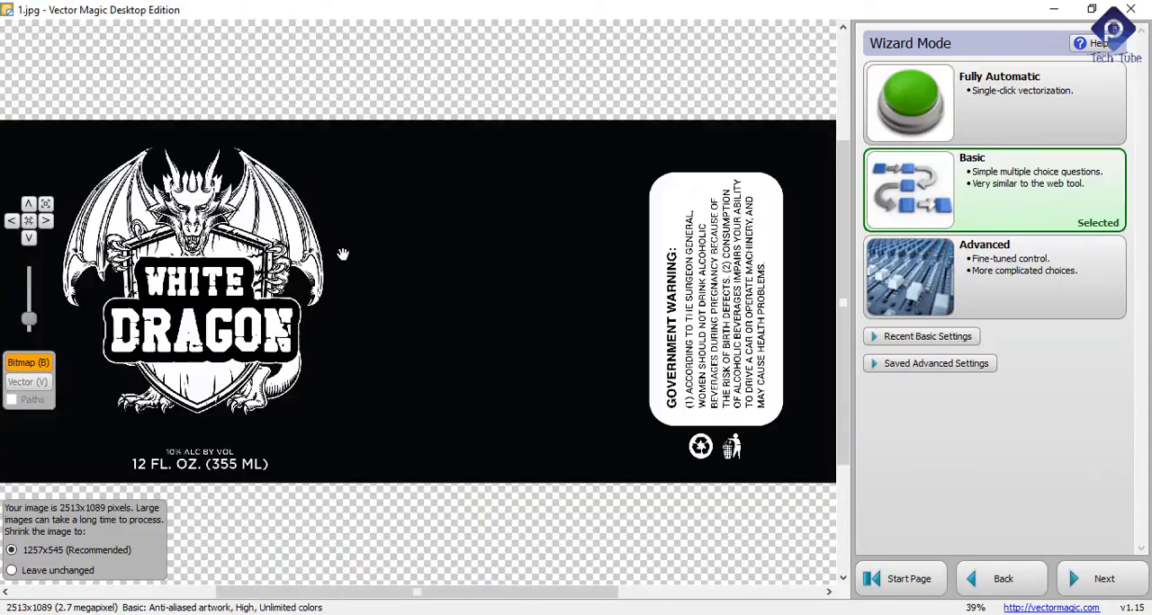
Step: Check the bitmap's claw detail, choose Advanced vectorization with Flexible Colors and continue to image segmentation
scroll(120, 266, up, 8)
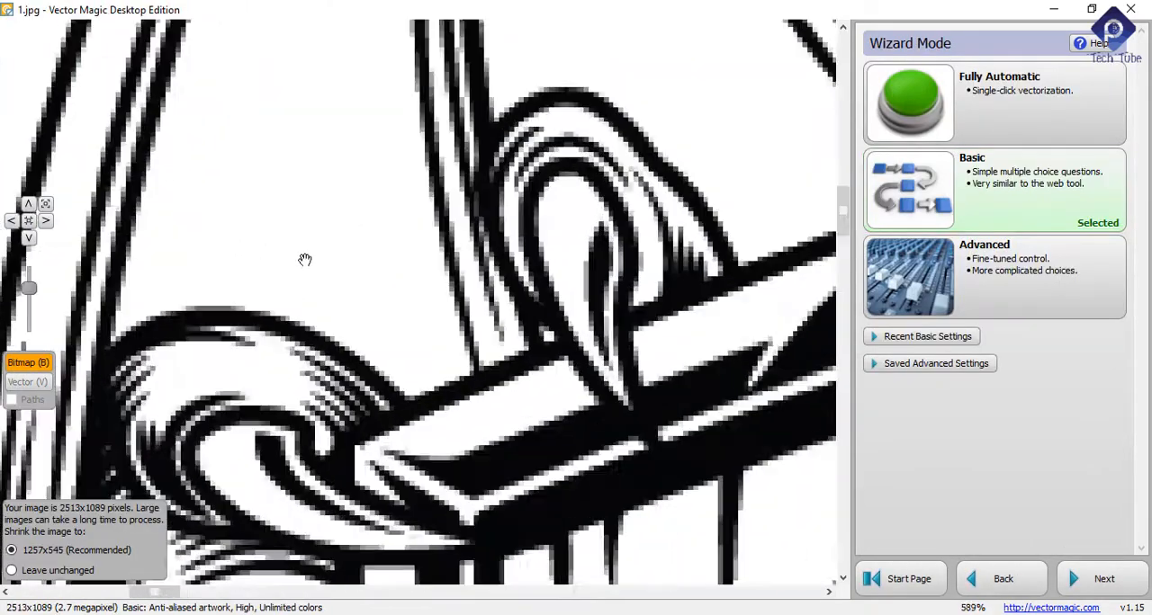
scroll(301, 268, down, 5)
scroll(302, 268, down, 5)
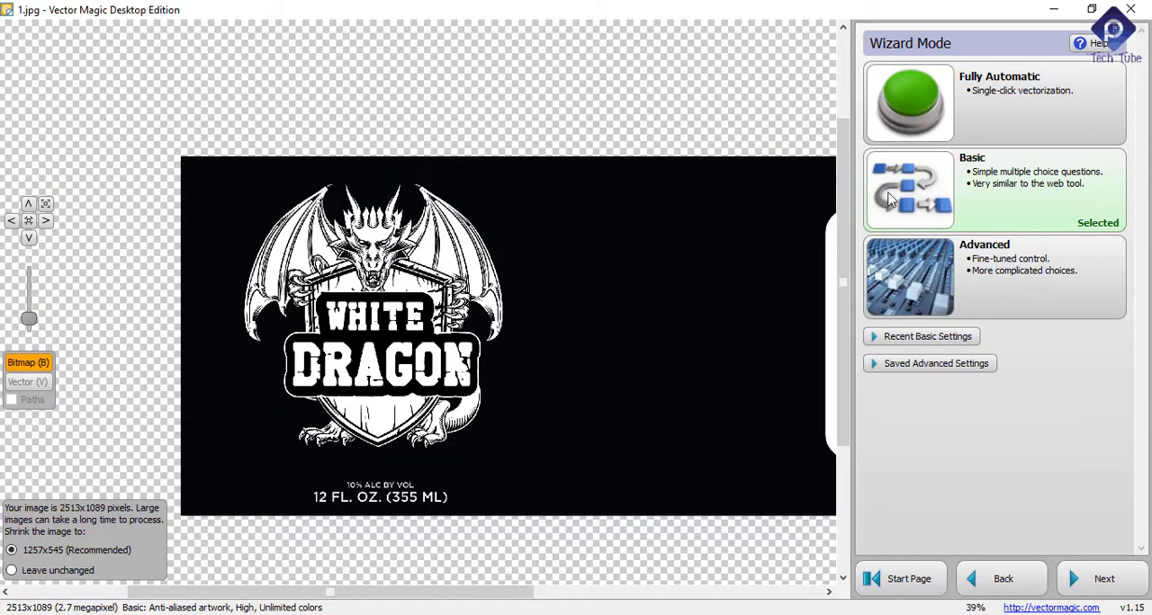
click(1020, 277)
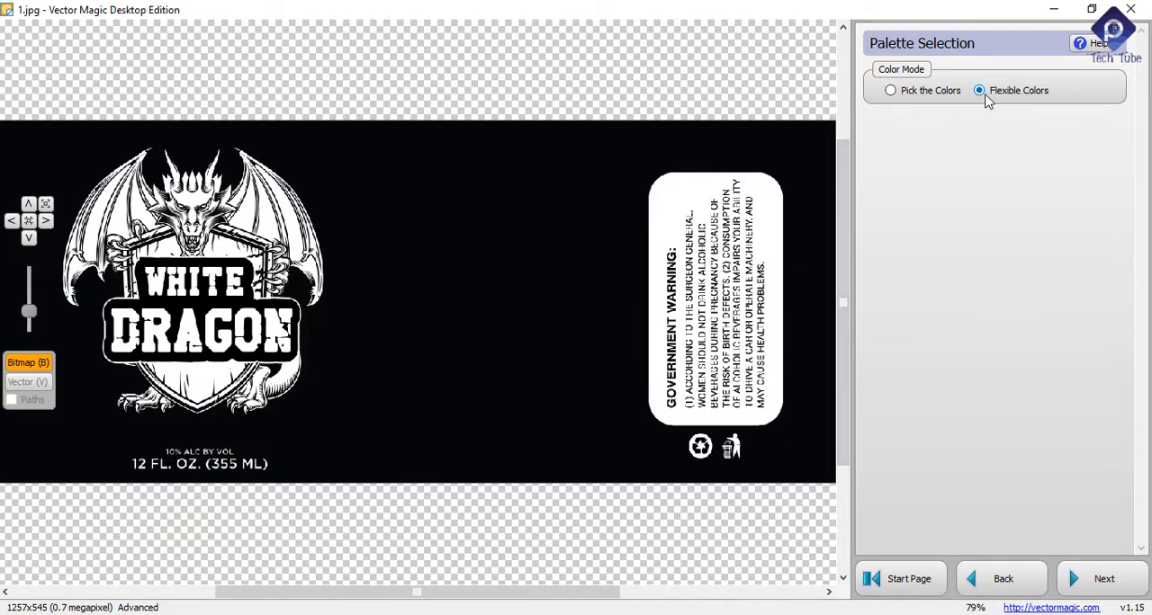
click(1096, 579)
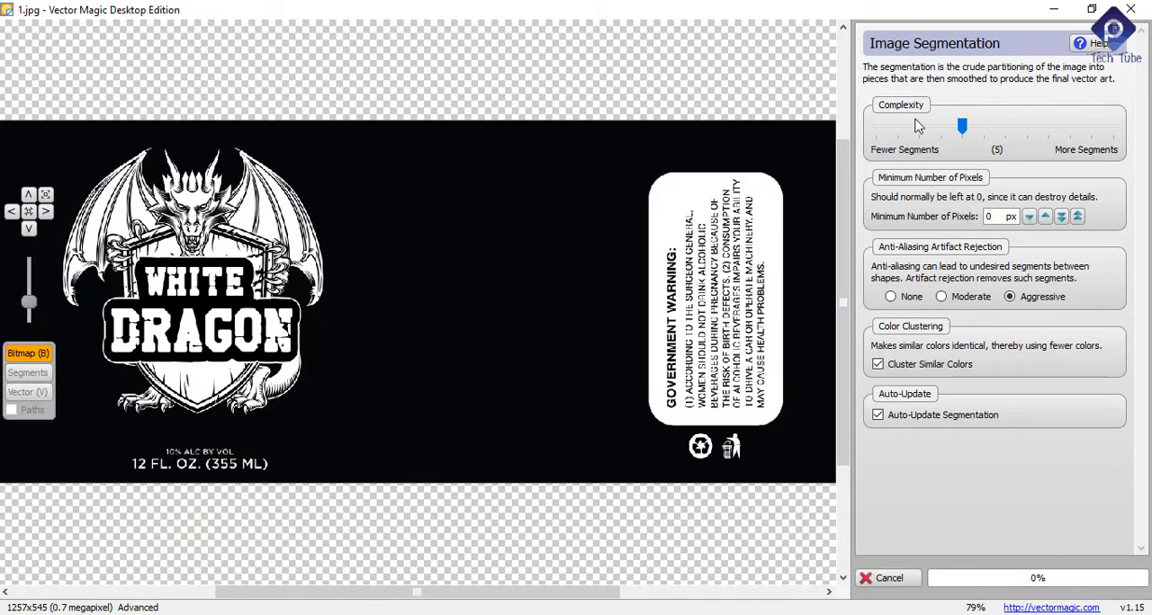
Step: Set the segmentation complexity to 6, accept the segments and continue to path smoothing
drag(961, 126, 983, 126)
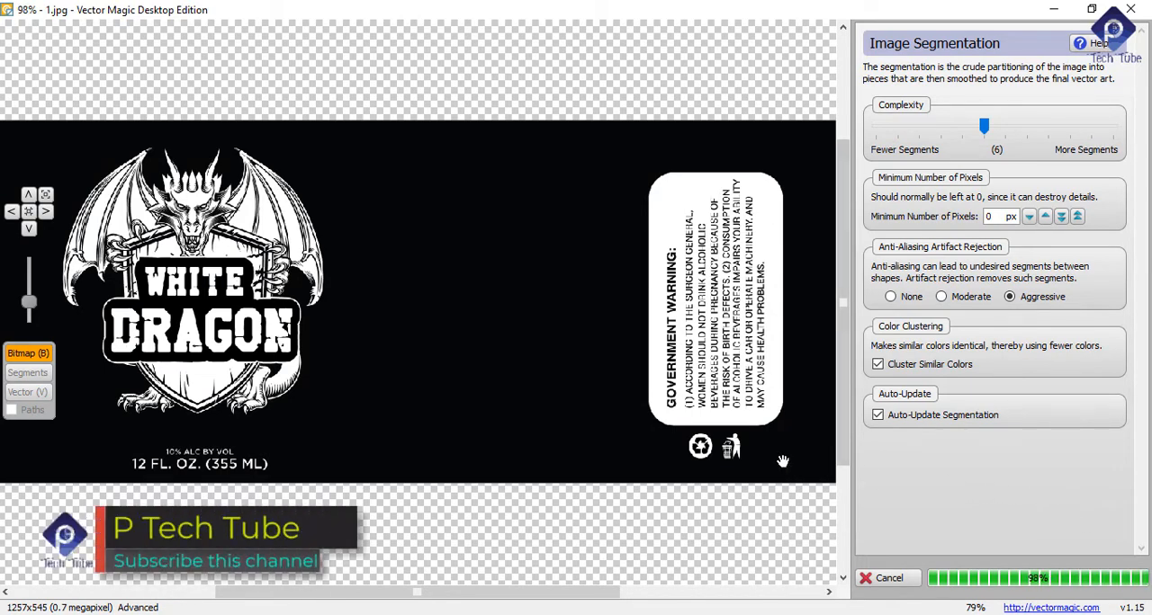
click(1116, 578)
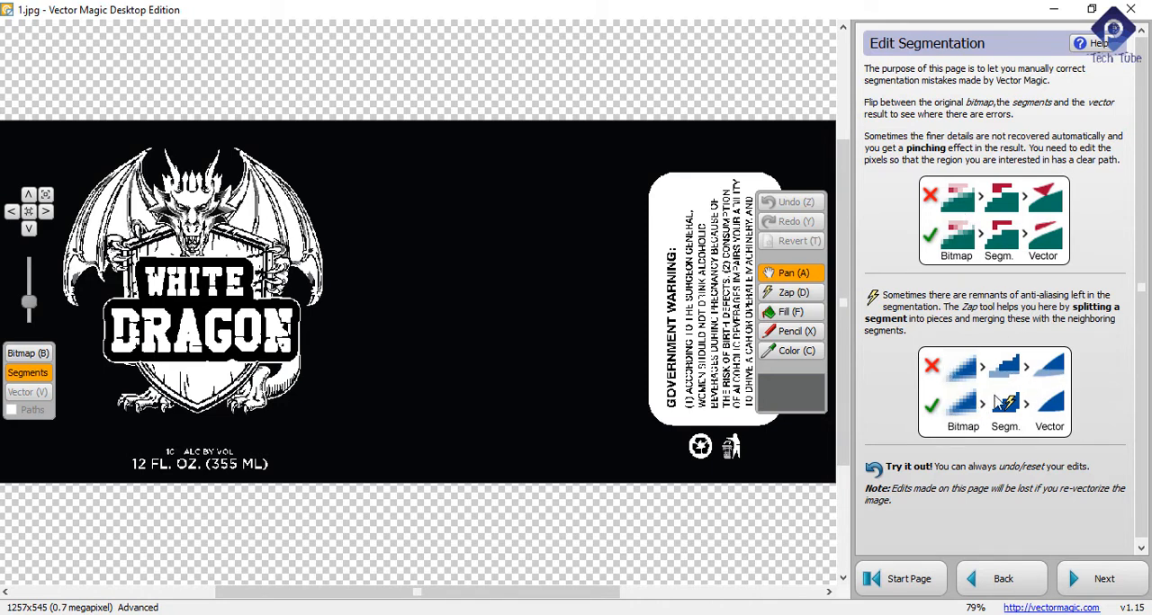
scroll(916, 377, down, 1)
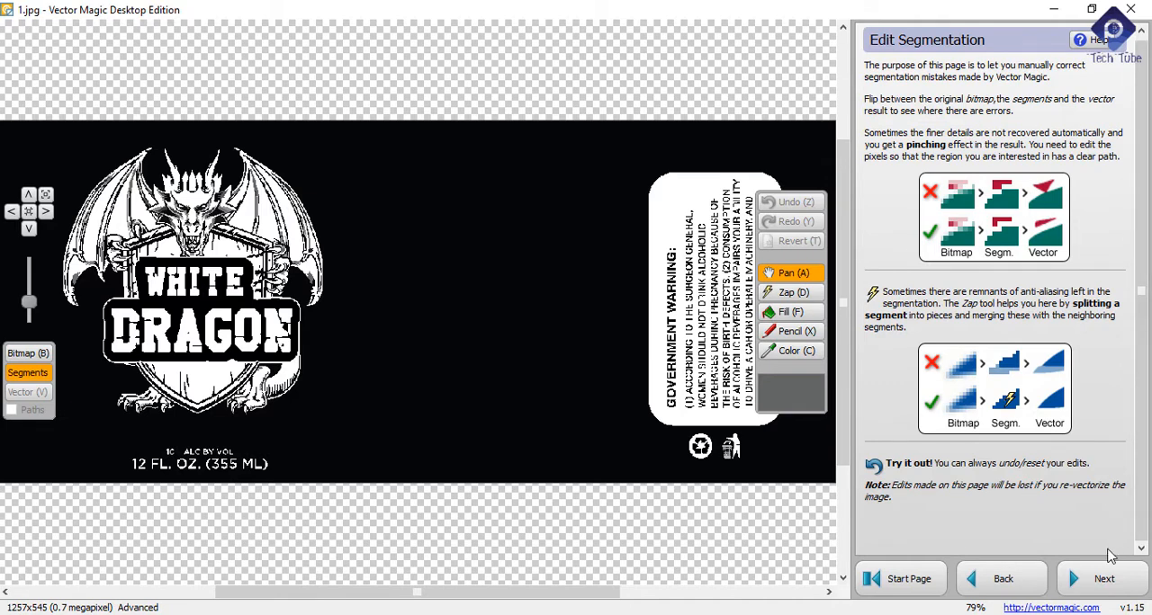
click(1111, 582)
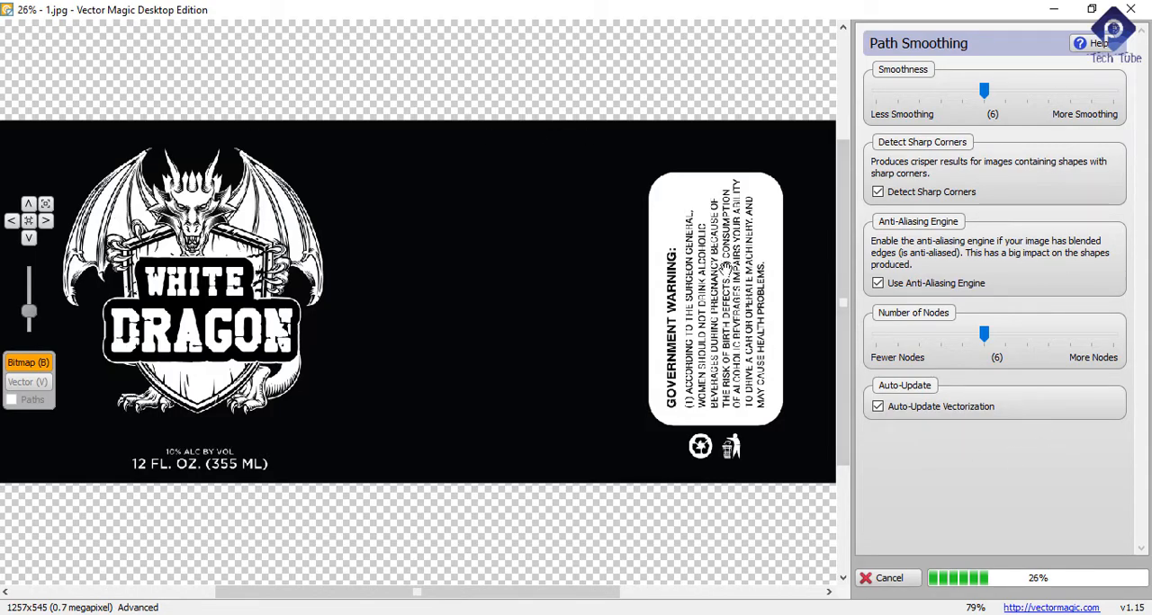
Step: Examine the Advanced vector result's dragon face, wings, White Dragon lettering, shield and feet up close
scroll(514, 429, up, 6)
scroll(513, 423, down, 3)
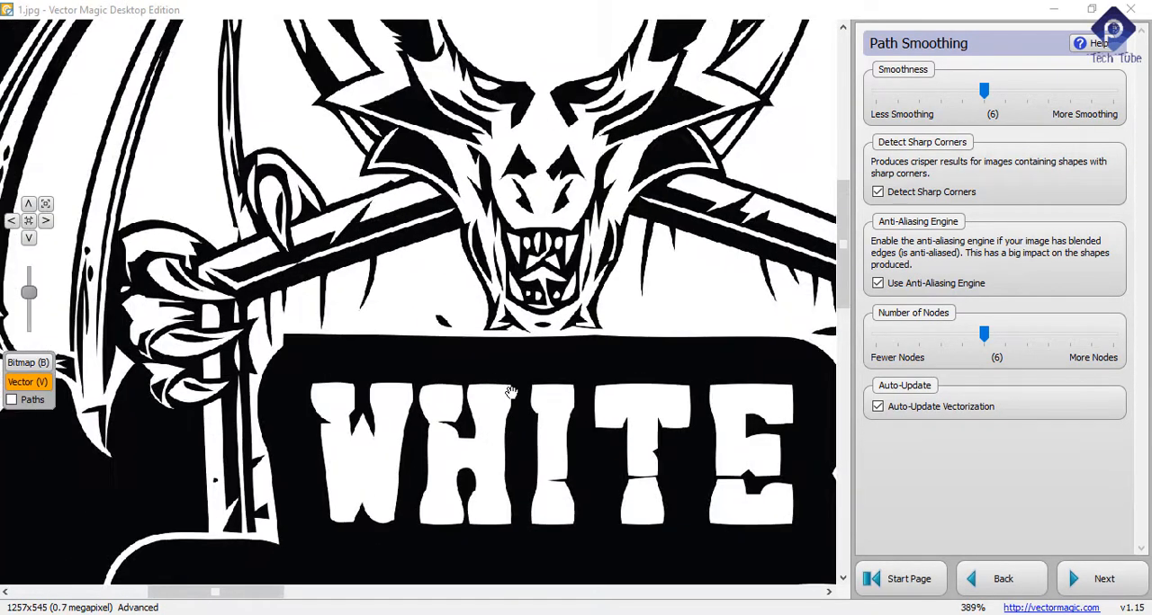
scroll(510, 387, up, 4)
scroll(503, 382, down, 3)
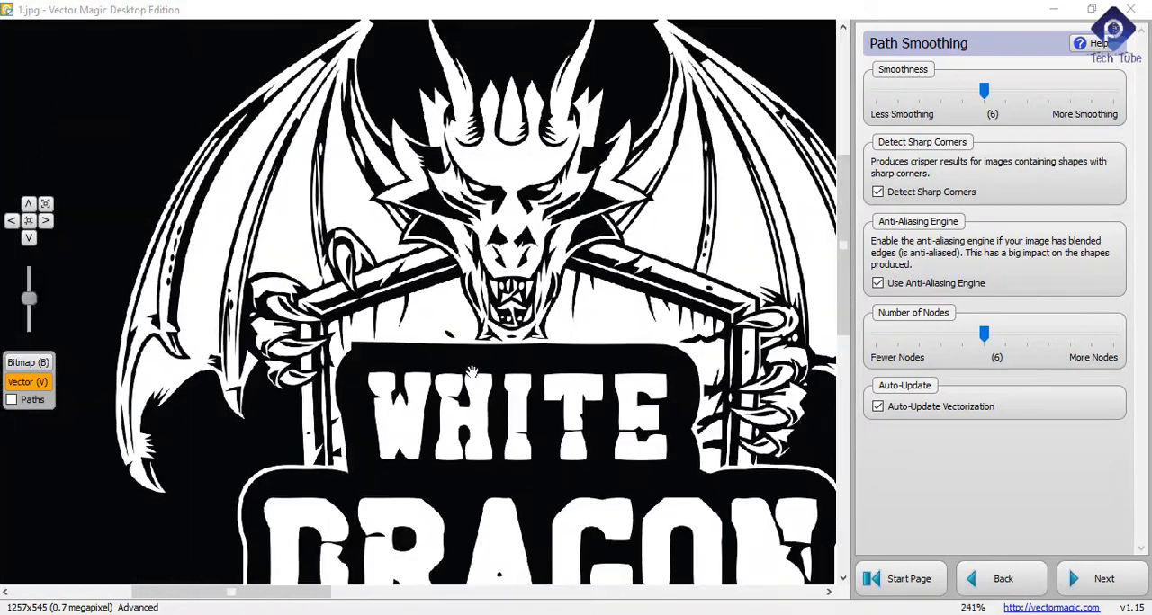
scroll(503, 229, up, 5)
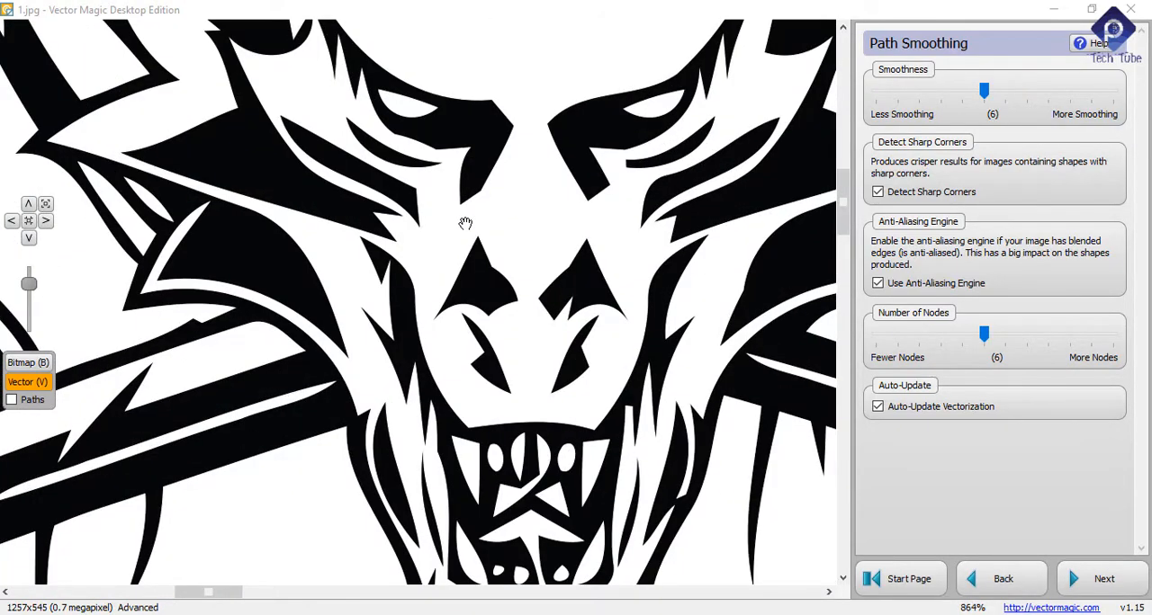
scroll(466, 225, down, 6)
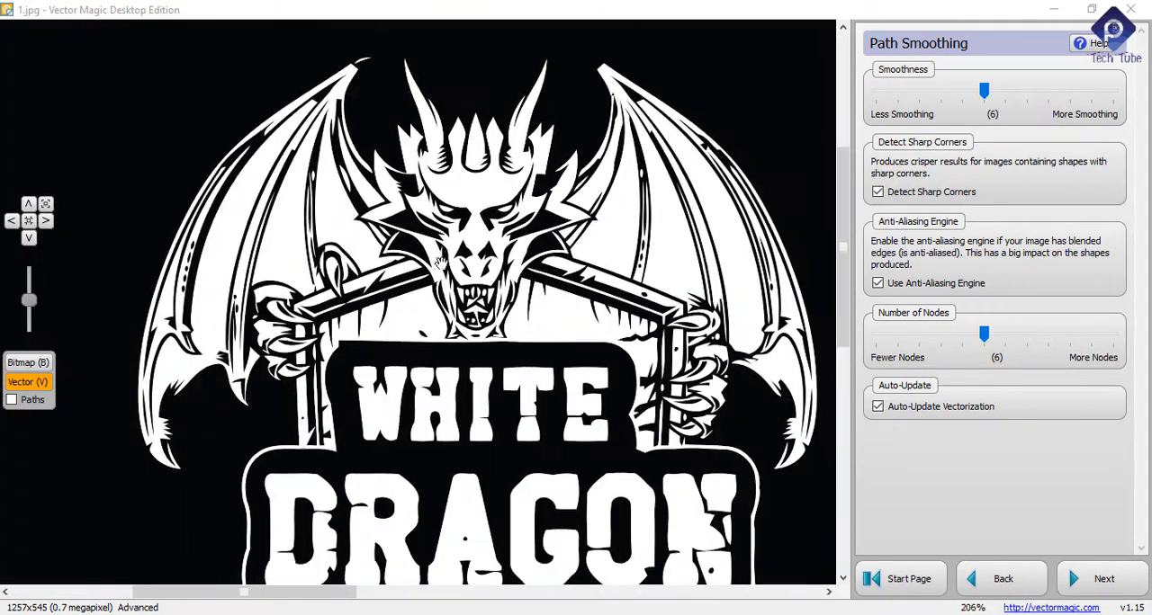
scroll(439, 263, down, 3)
scroll(533, 520, up, 4)
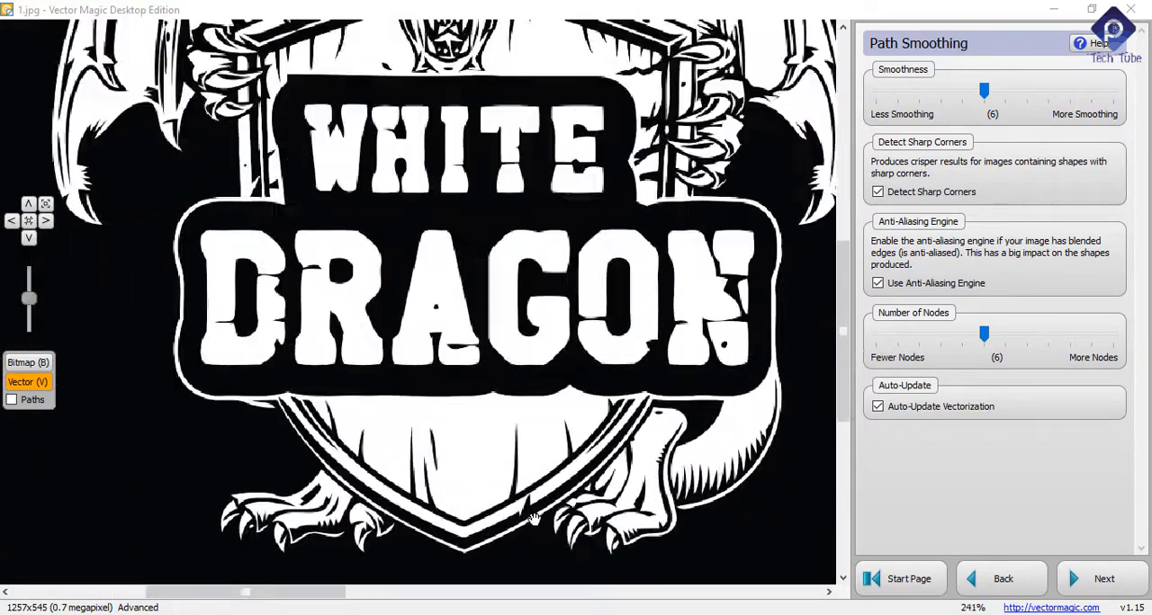
scroll(533, 520, up, 2)
scroll(324, 423, down, 4)
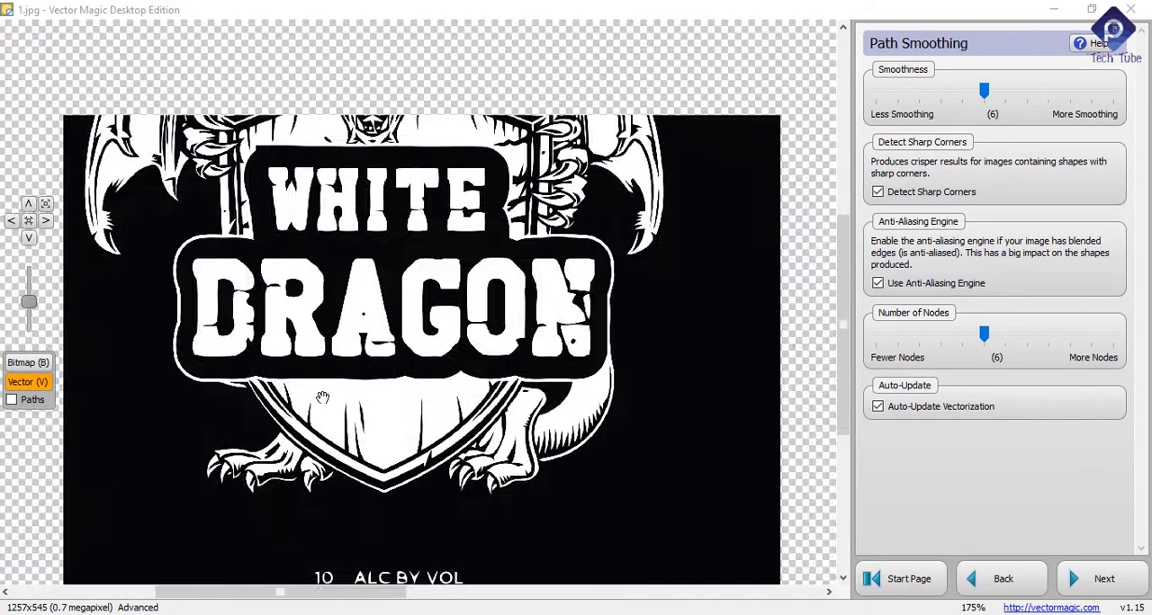
Step: Examine the vector result's dragon face, teeth, crown, horns and wings up close and against the whole emblem
scroll(320, 238, up, 3)
drag(388, 228, 417, 441)
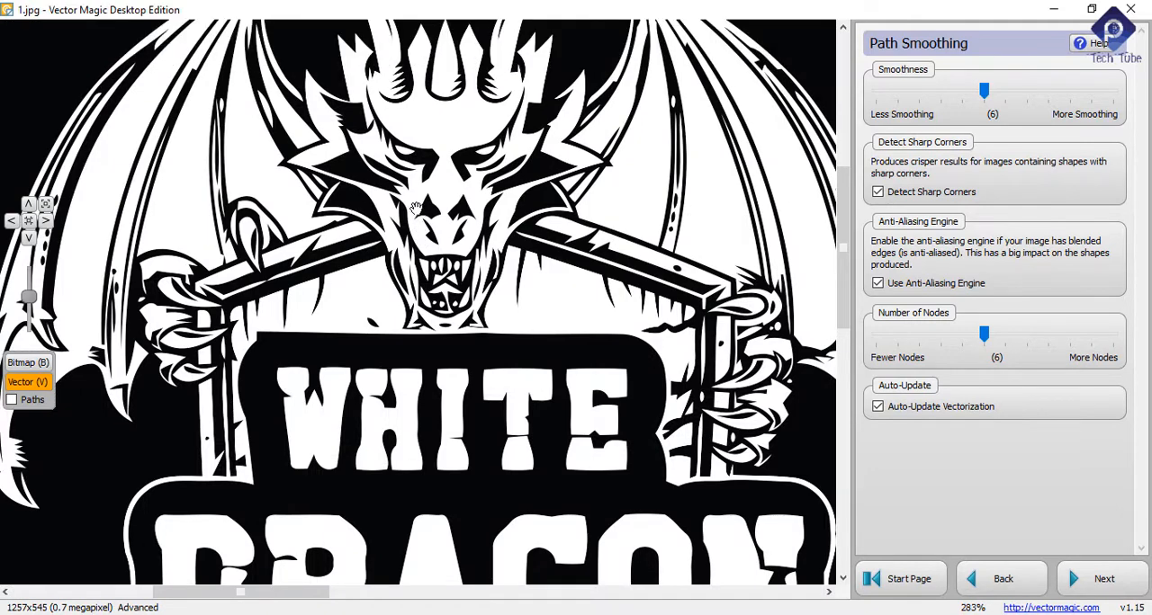
scroll(421, 213, up, 3)
scroll(410, 306, down, 1)
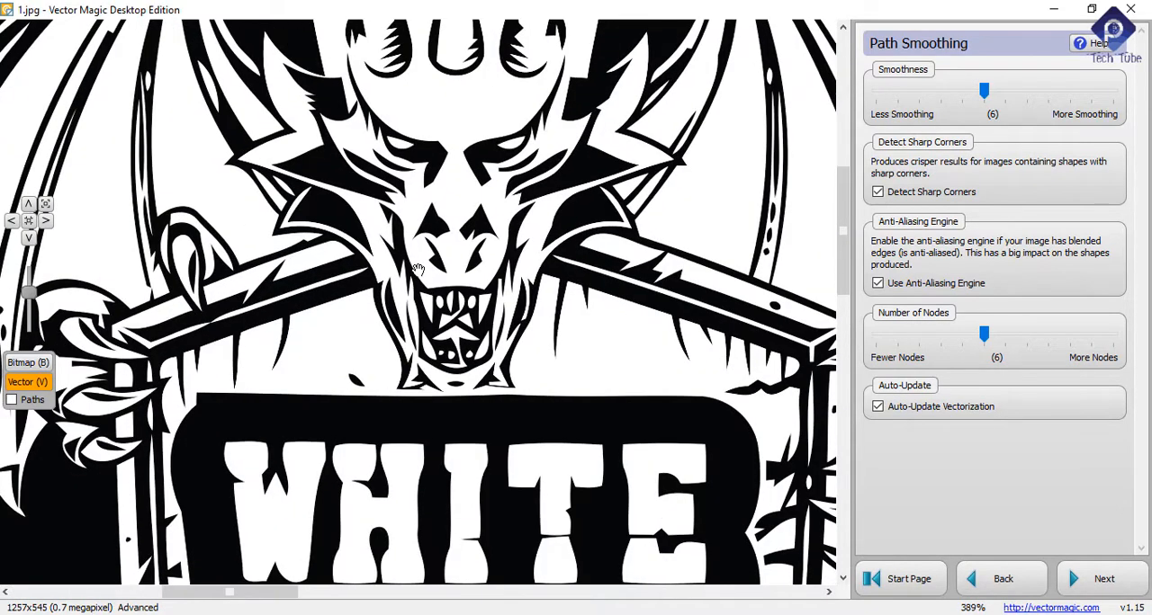
scroll(417, 269, up, 2)
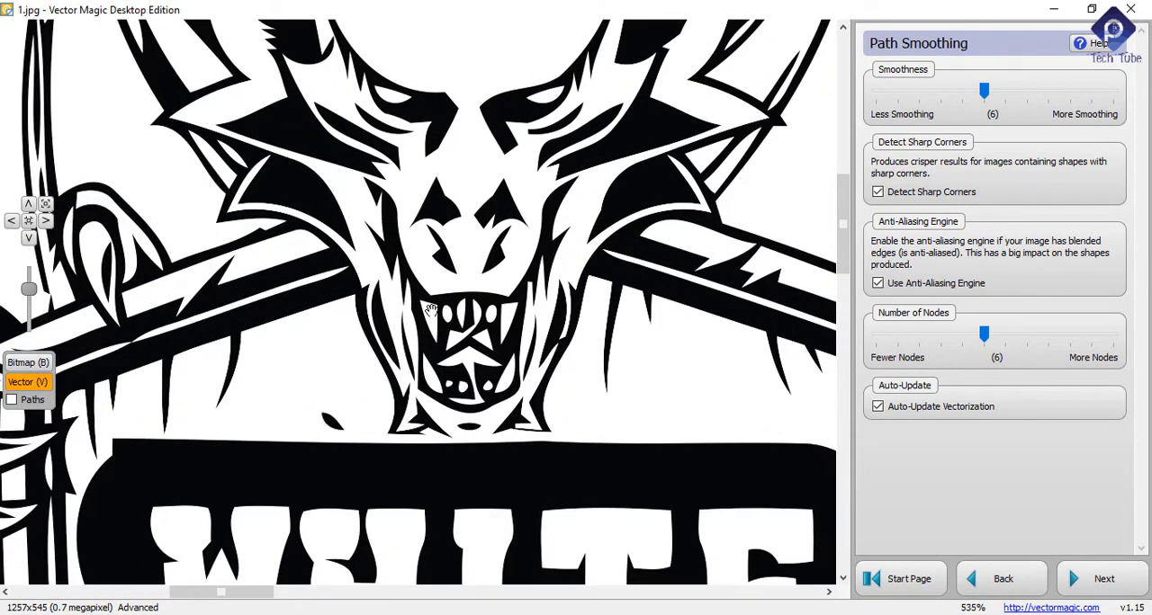
scroll(431, 310, down, 4)
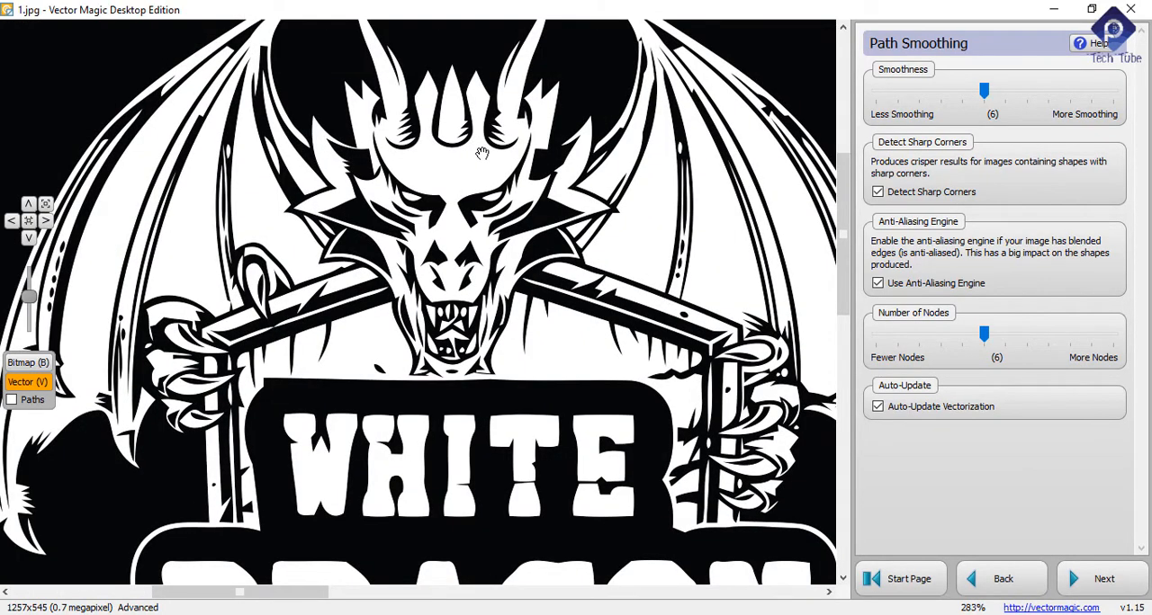
scroll(483, 153, down, 4)
scroll(486, 151, up, 5)
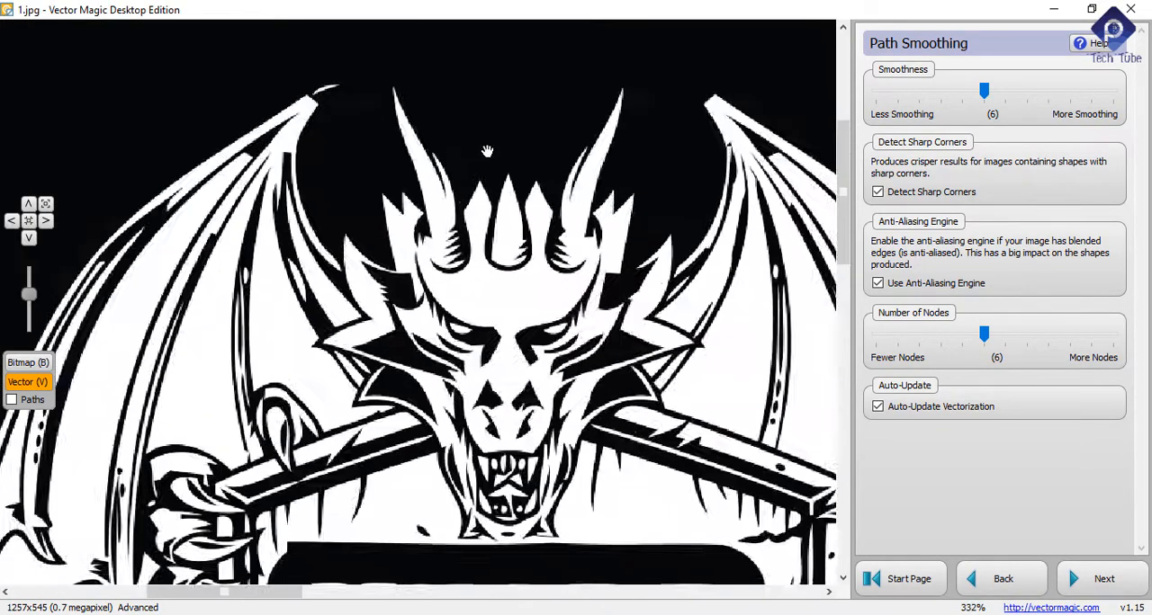
scroll(455, 265, down, 5)
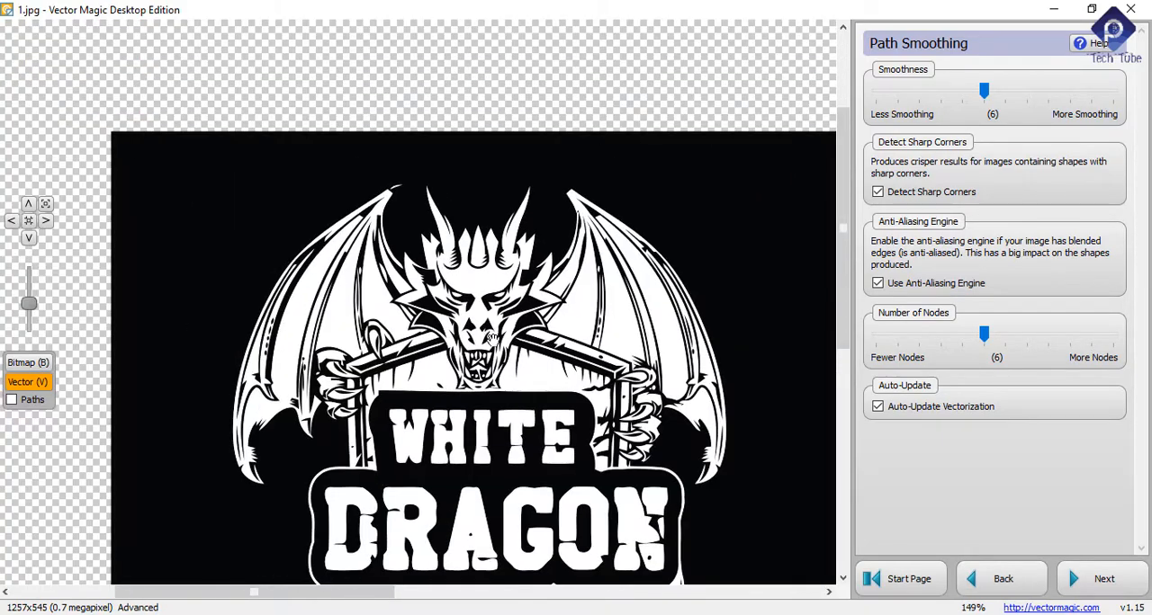
scroll(436, 438, up, 4)
scroll(436, 438, down, 4)
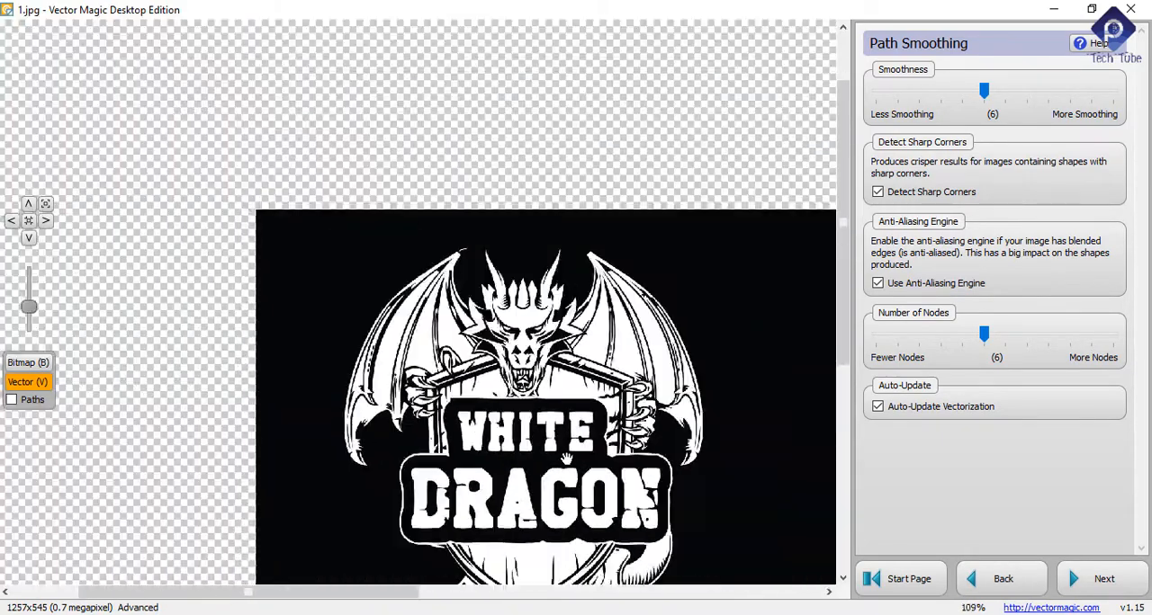
scroll(618, 535, up, 2)
scroll(618, 535, down, 2)
scroll(618, 535, up, 2)
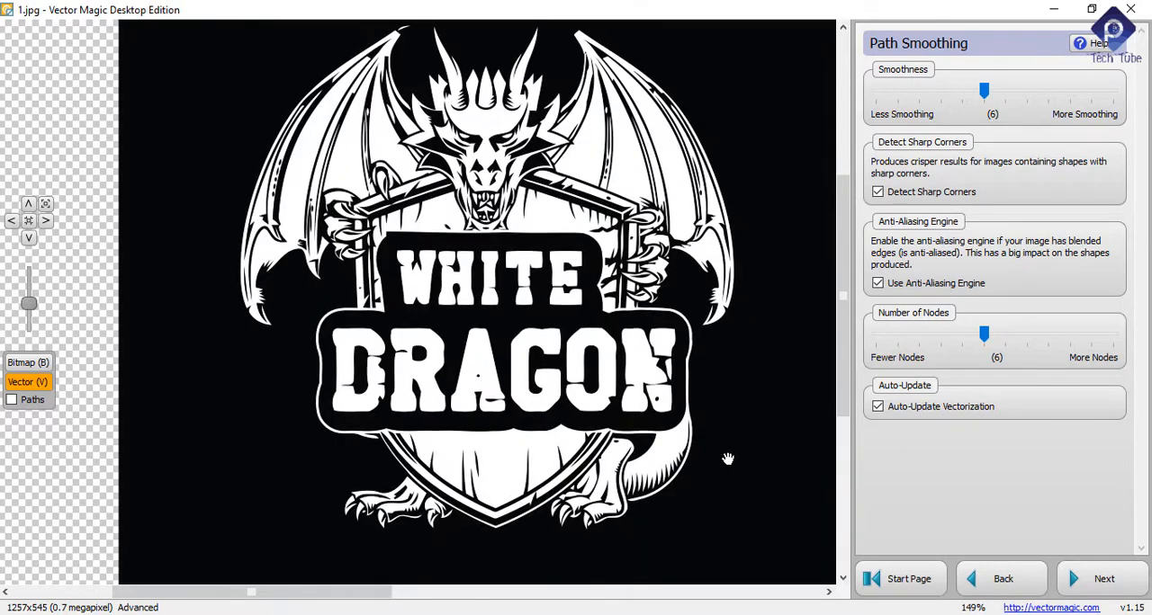
Step: Return to the start page and reload the label image 1.jpg from the white dragon folder
click(904, 578)
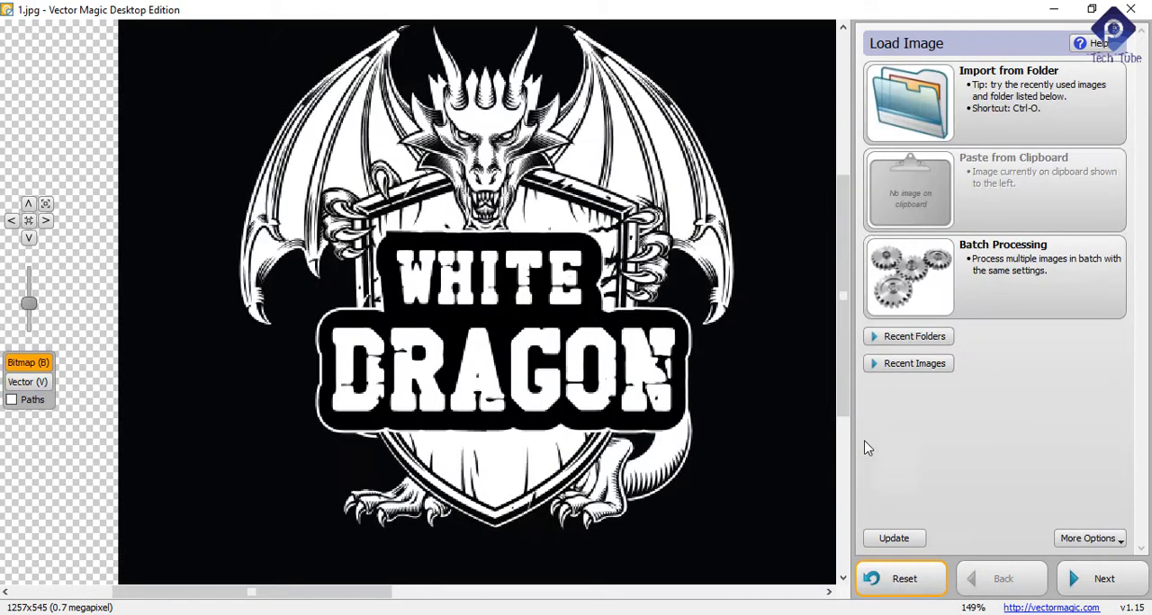
click(982, 106)
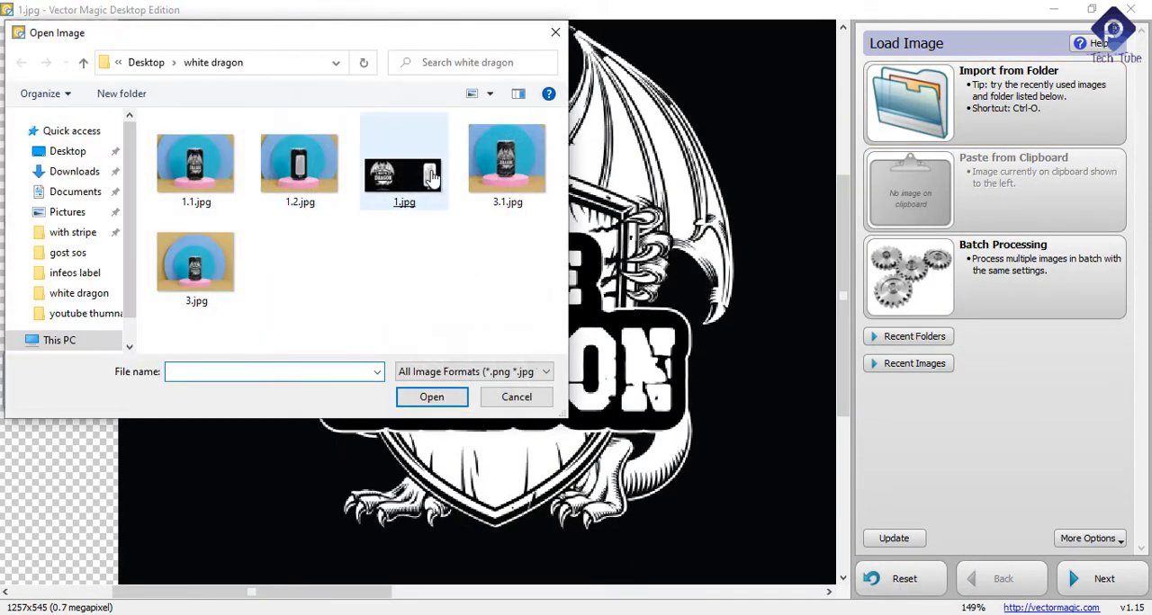
double_click(401, 160)
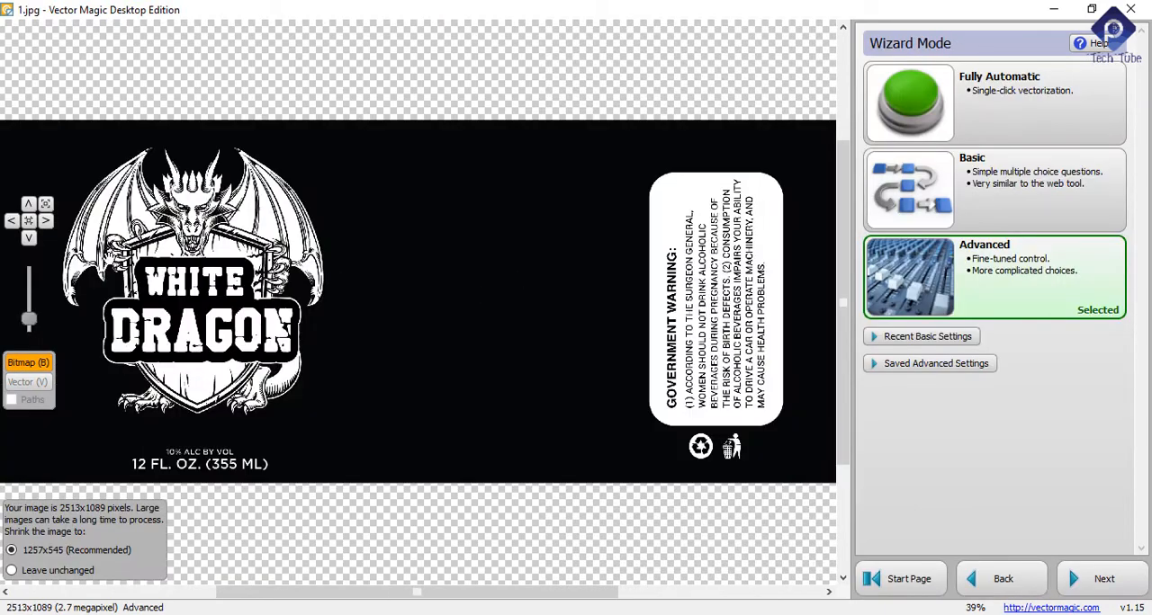
Step: Choose Advanced vectorization, keep the two-color black and white Pick the Colors palette and continue to image segmentation
scroll(111, 260, up, 5)
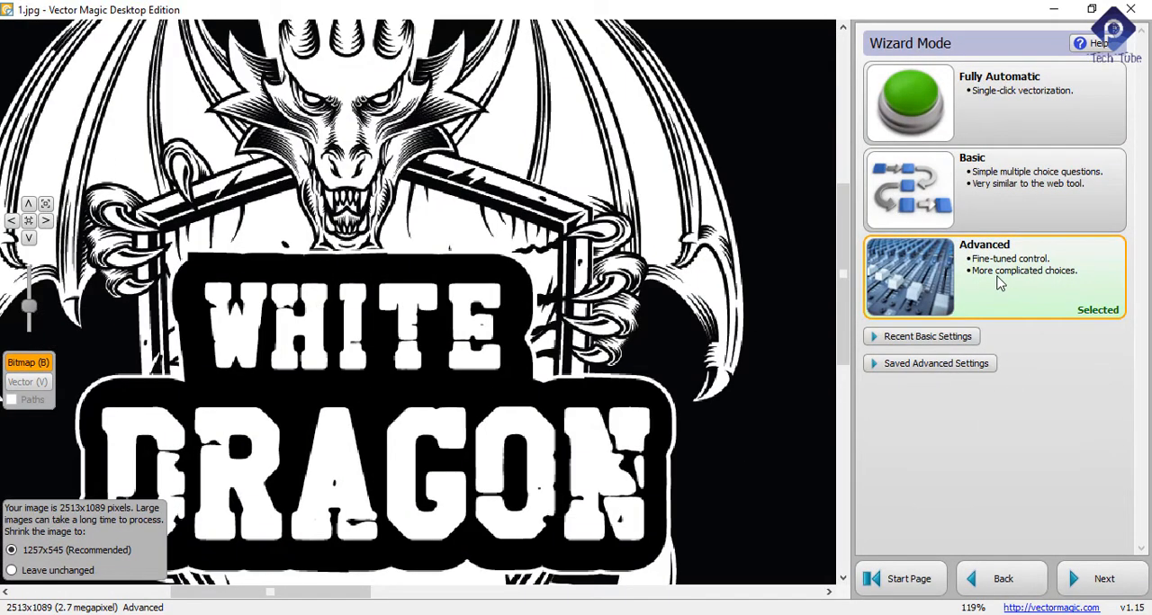
click(997, 283)
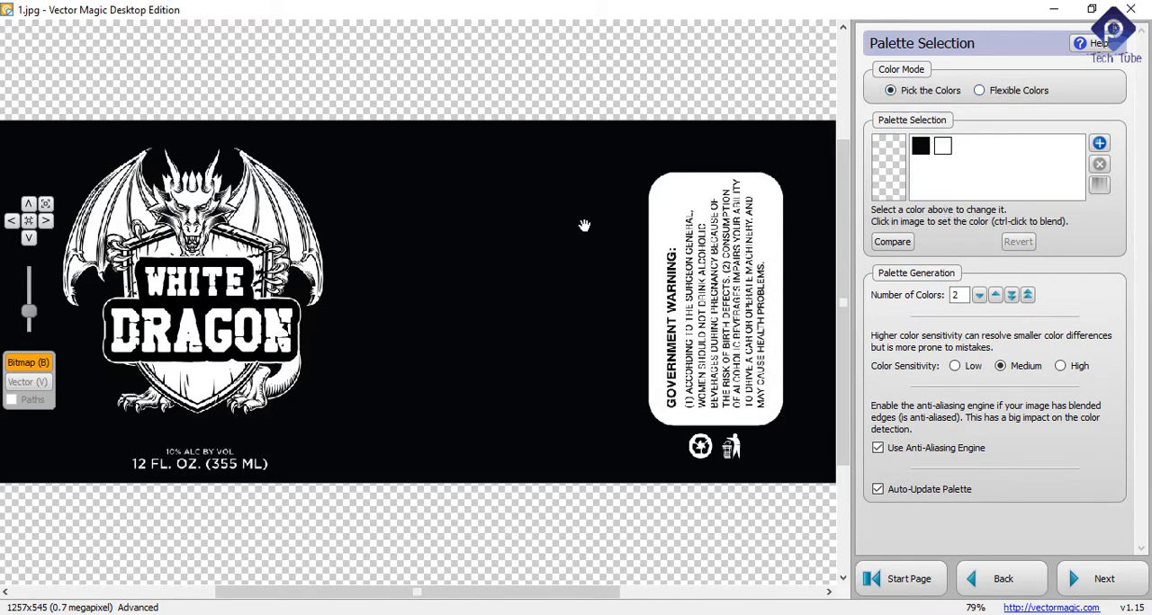
scroll(119, 282, up, 3)
scroll(120, 282, down, 2)
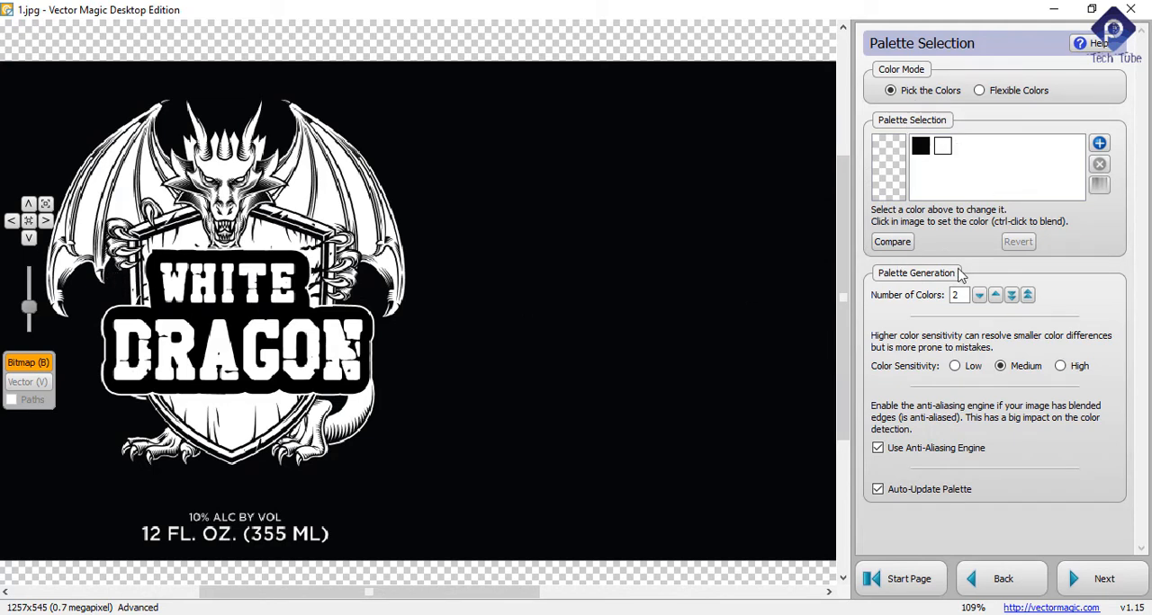
click(1106, 582)
click(1113, 583)
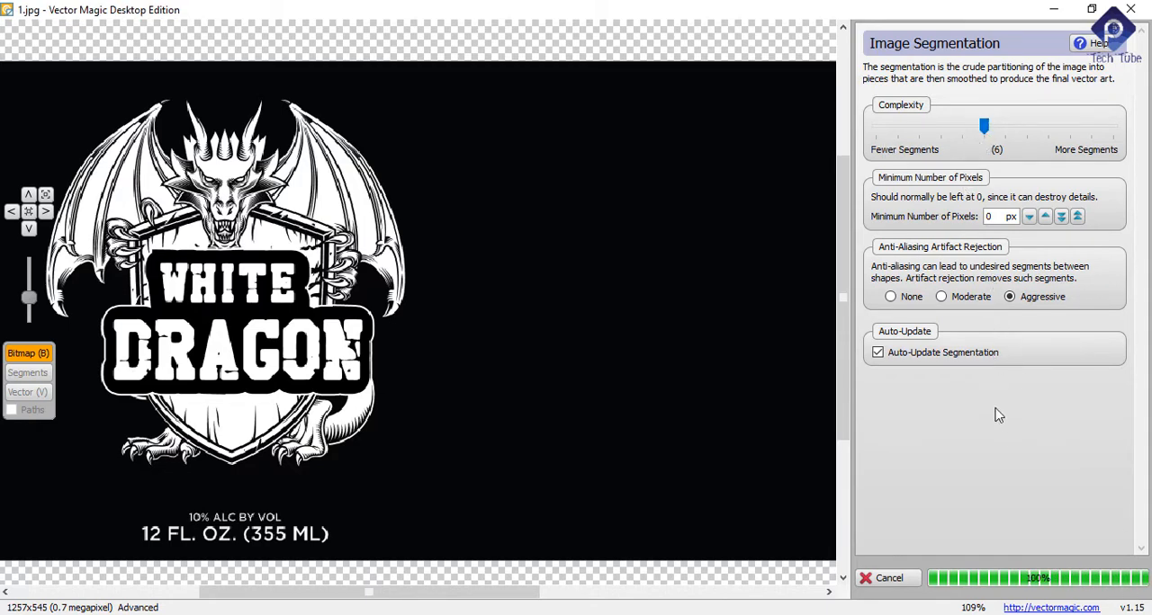
Step: Accept the segmentation without edits and run path smoothing, checking the bitmap's dragon and lettering while it processes
click(1102, 580)
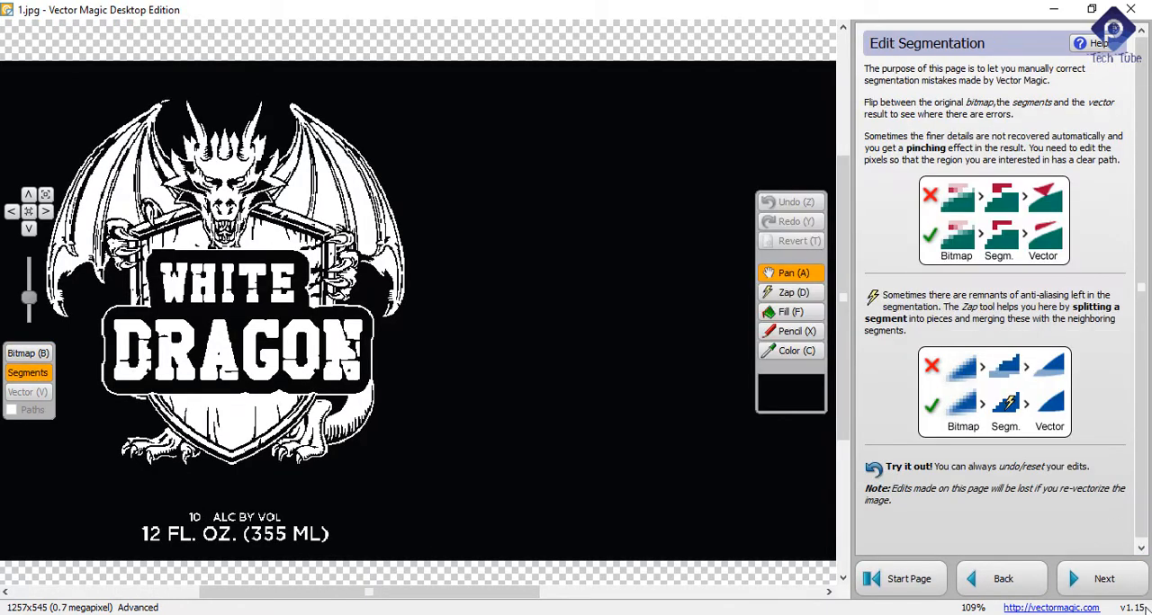
click(1104, 580)
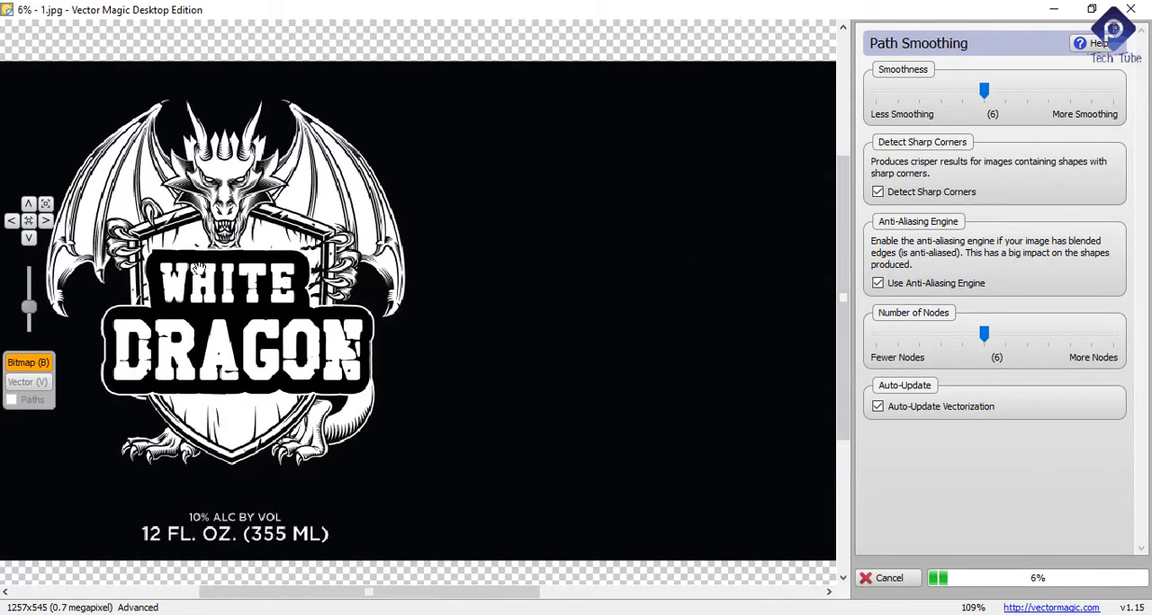
scroll(180, 244, up, 4)
scroll(217, 233, down, 5)
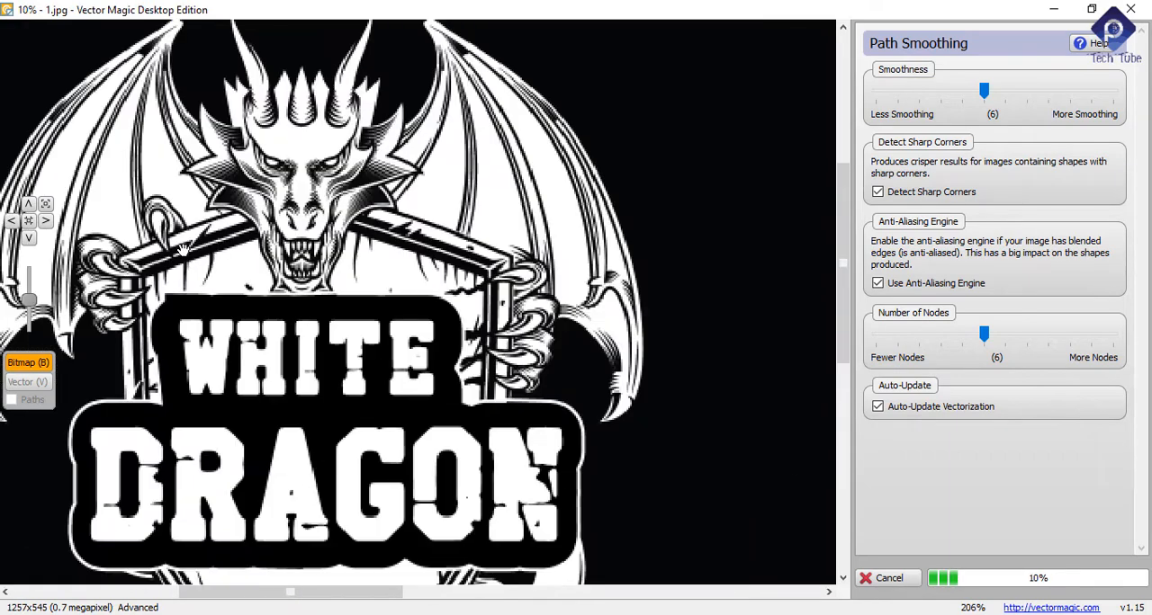
scroll(217, 233, up, 3)
scroll(290, 269, down, 2)
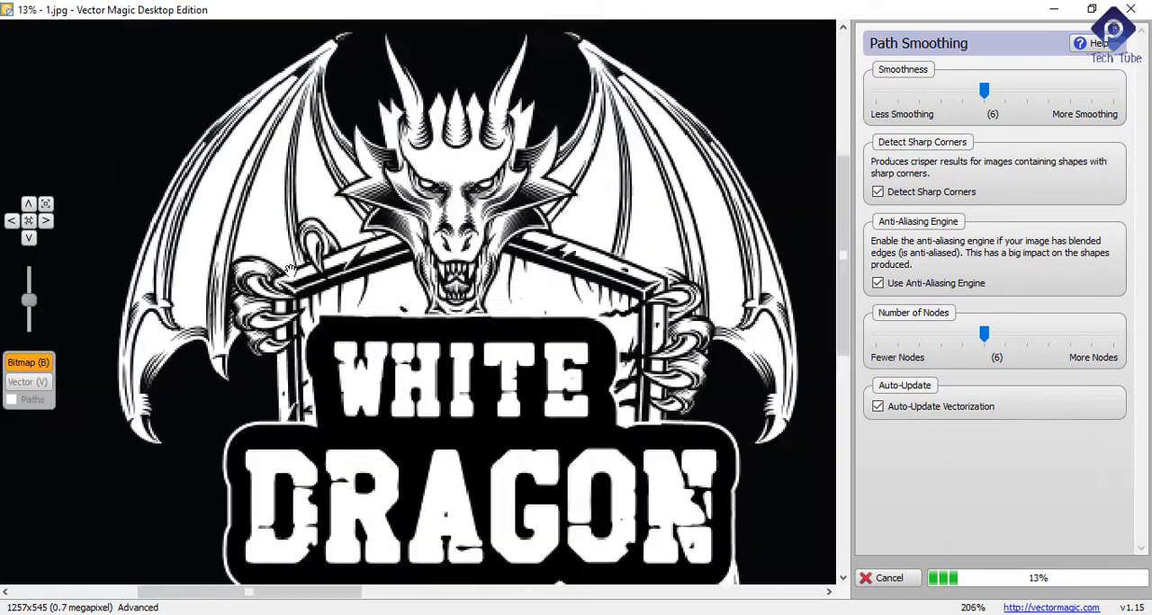
scroll(289, 270, up, 1)
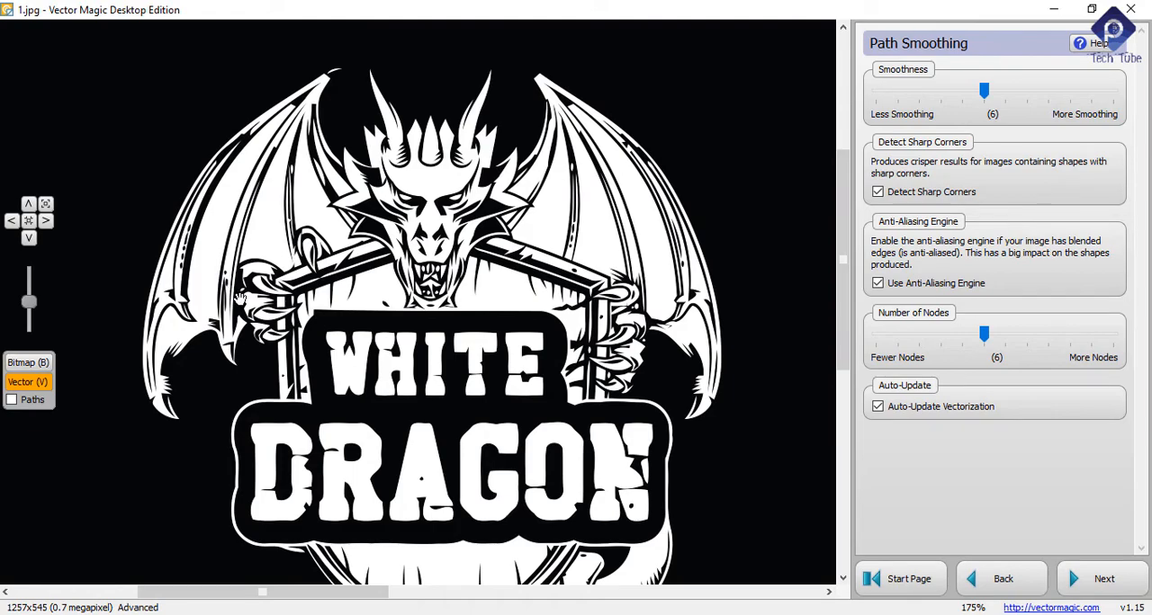
Step: Examine the letter shapes of the vectorized Government Warning text up close
scroll(241, 299, down, 5)
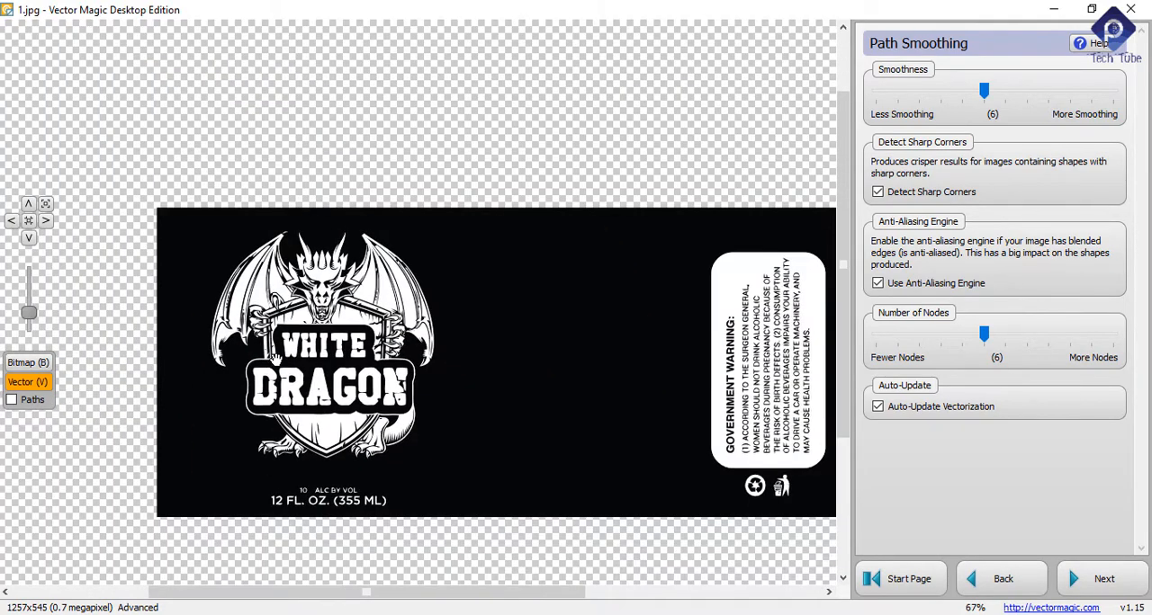
scroll(510, 378, up, 10)
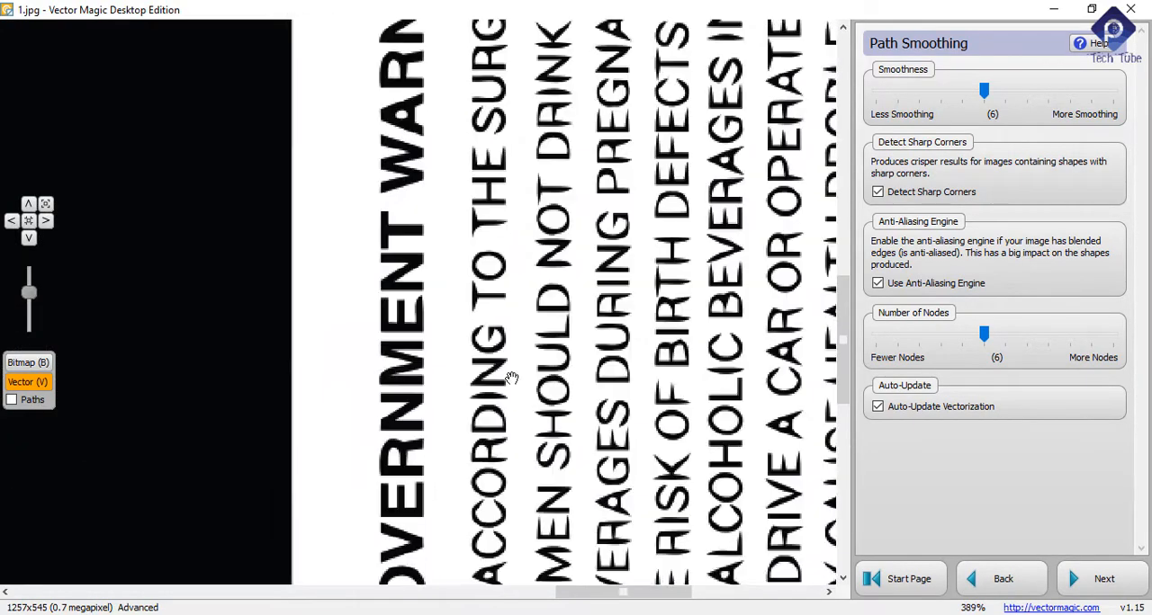
scroll(511, 378, up, 2)
scroll(493, 391, up, 4)
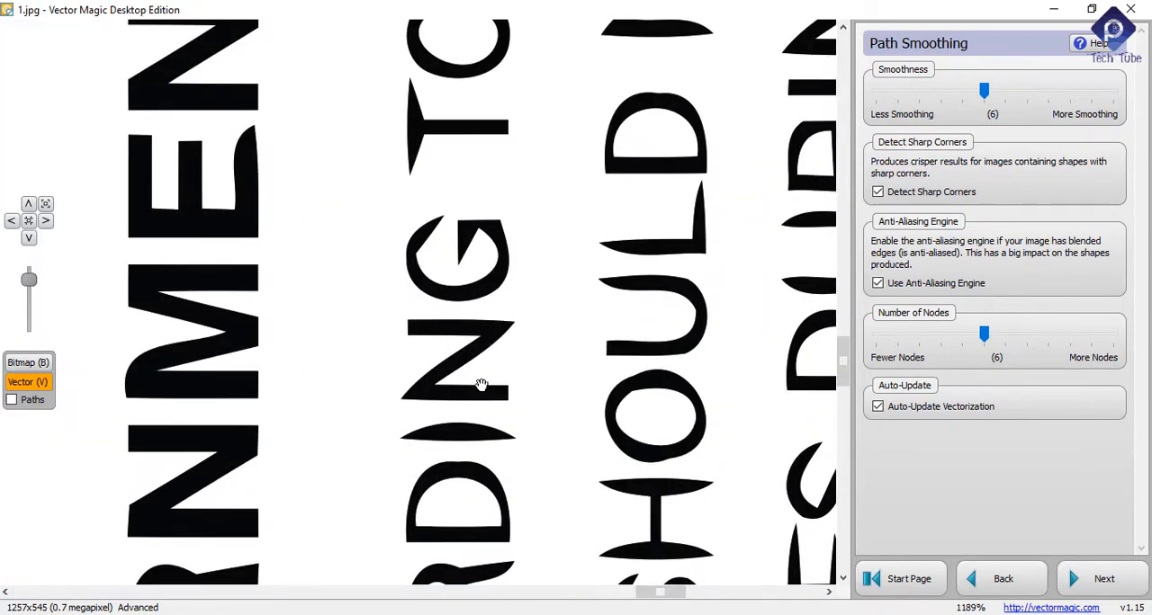
scroll(530, 403, down, 6)
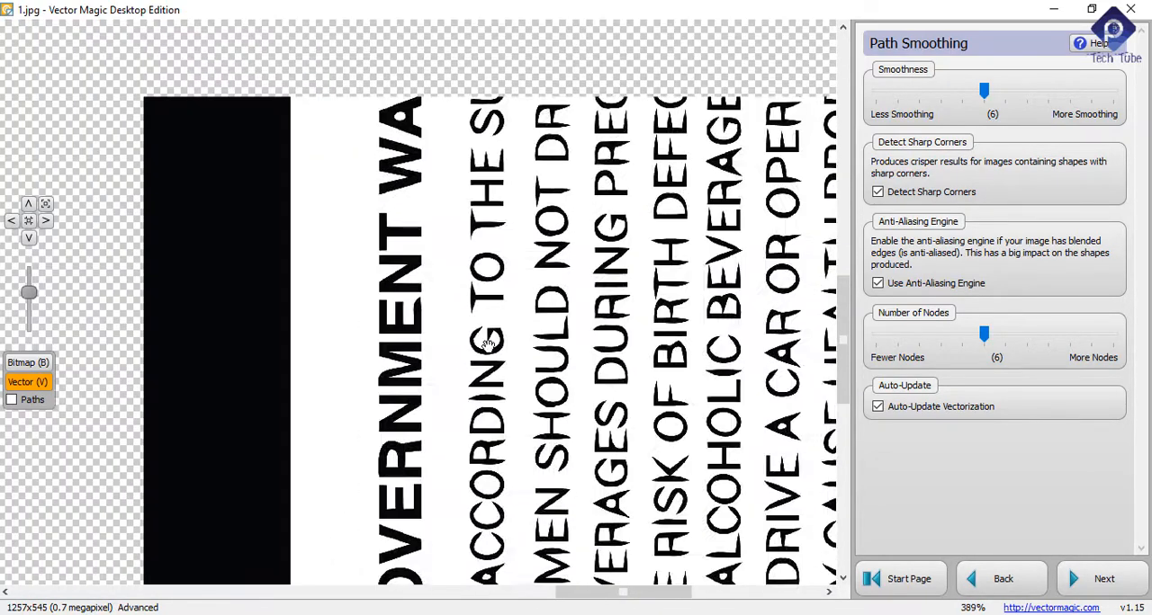
scroll(474, 174, up, 2)
scroll(474, 175, up, 2)
scroll(540, 333, down, 5)
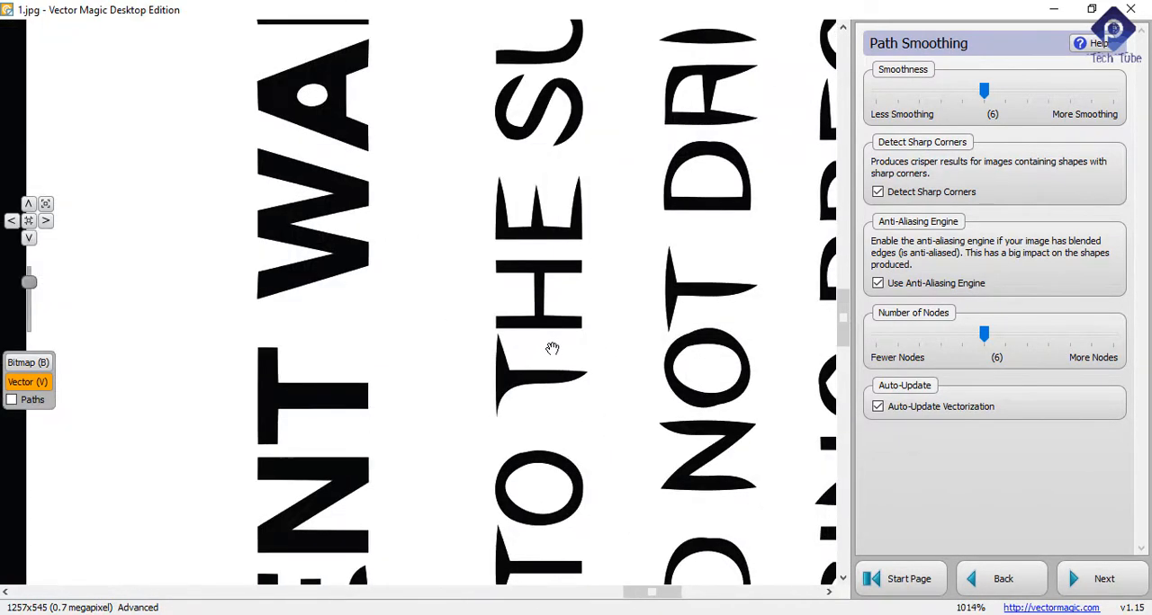
scroll(551, 349, down, 5)
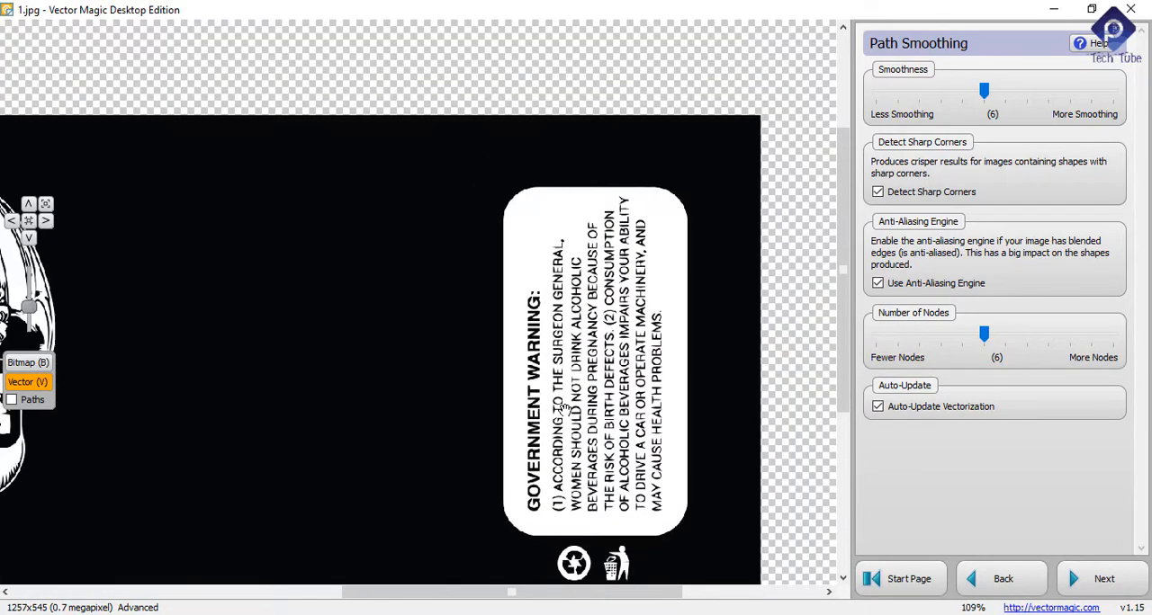
Step: Examine the vectorized feet, volume text, White Dragon lettering and dragon head
scroll(270, 504, up, 7)
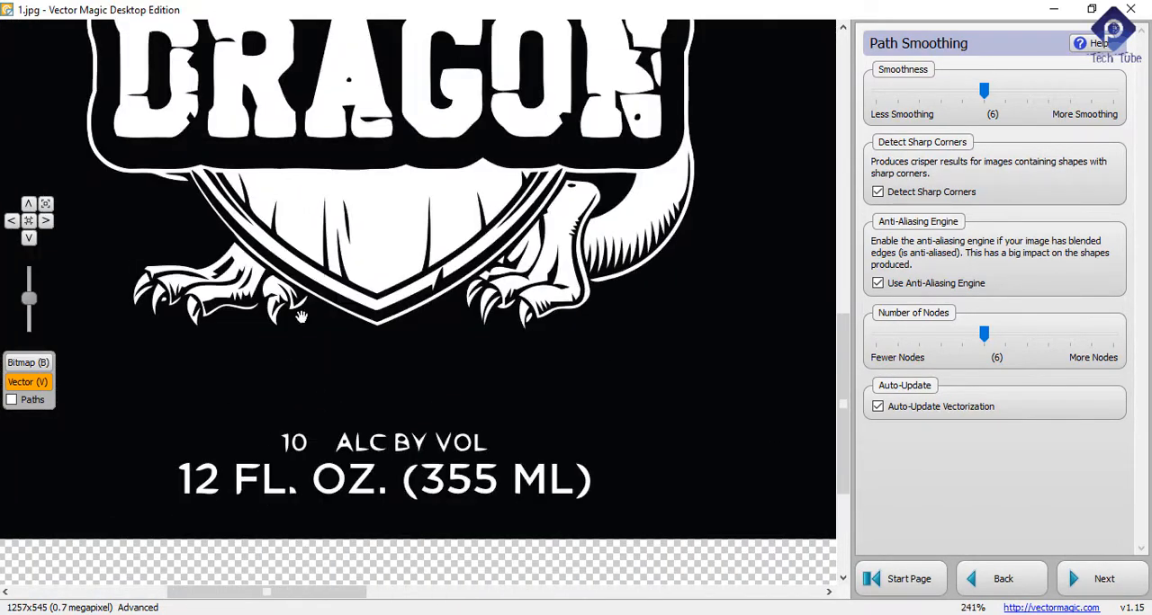
scroll(321, 271, down, 5)
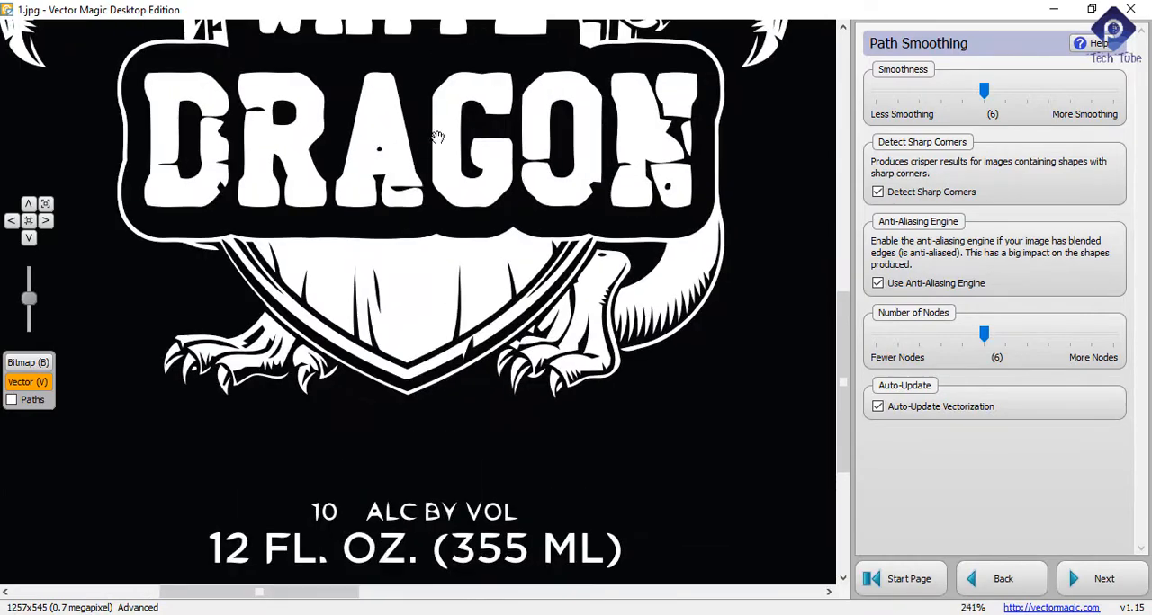
scroll(459, 105, up, 2)
scroll(487, 142, down, 3)
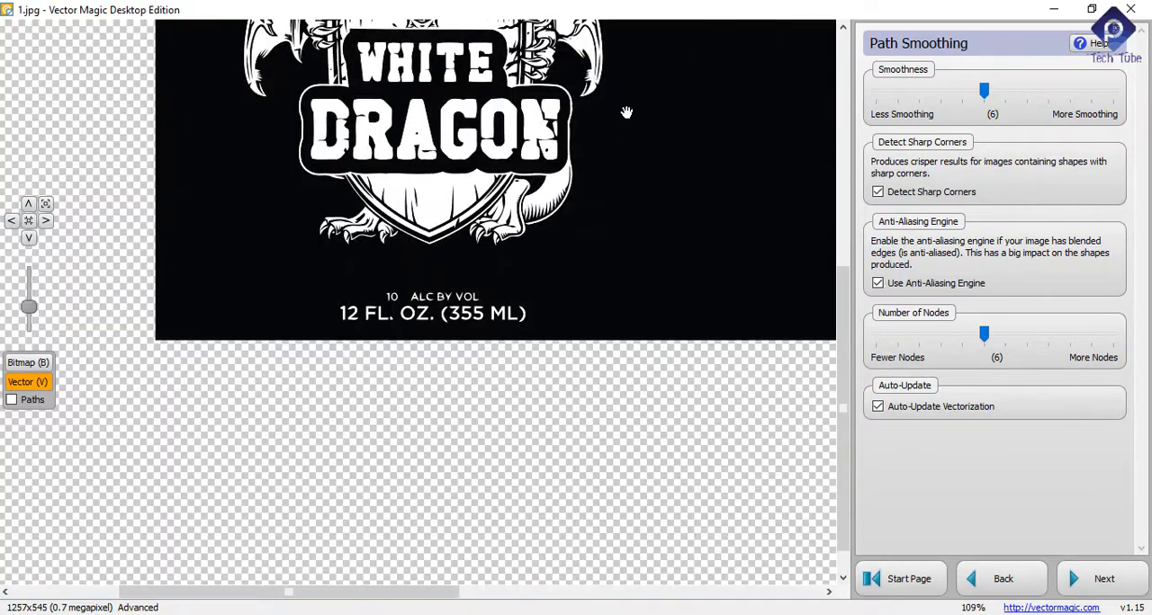
scroll(445, 110, up, 5)
scroll(447, 110, down, 5)
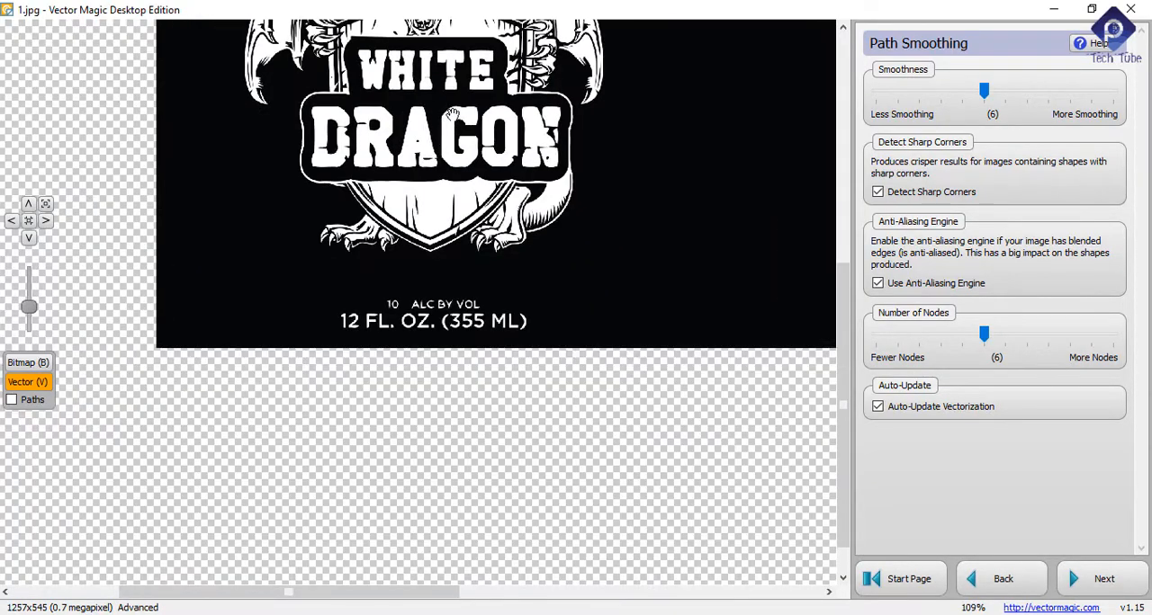
drag(460, 113, 461, 317)
scroll(393, 186, up, 3)
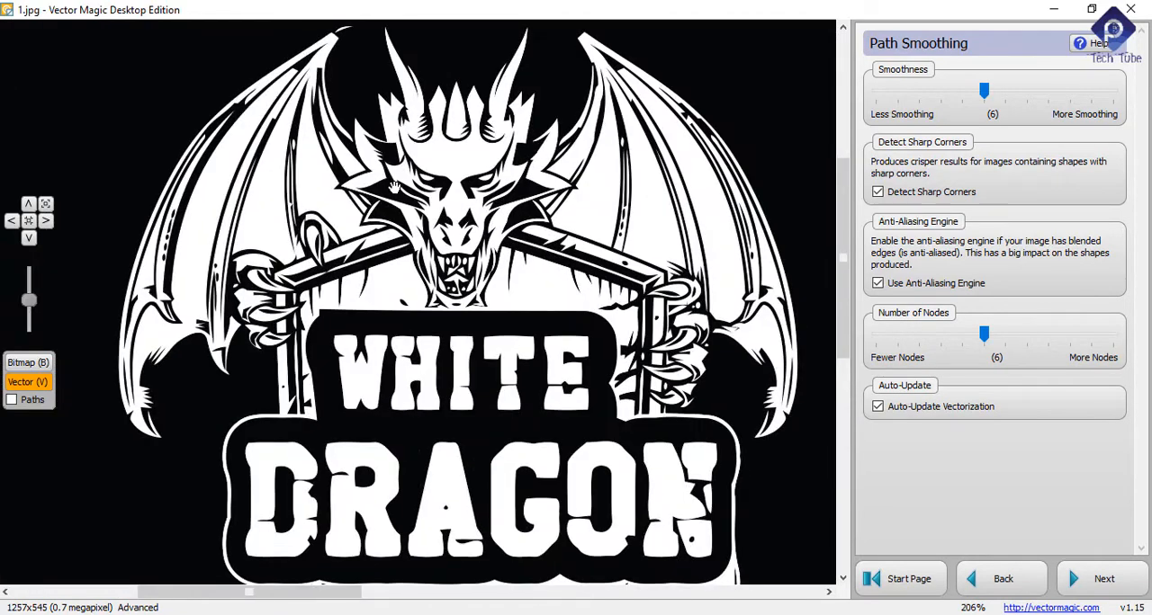
Step: Continue to the export page and review the final vector's White Dragon lettering and emblem
scroll(454, 216, down, 3)
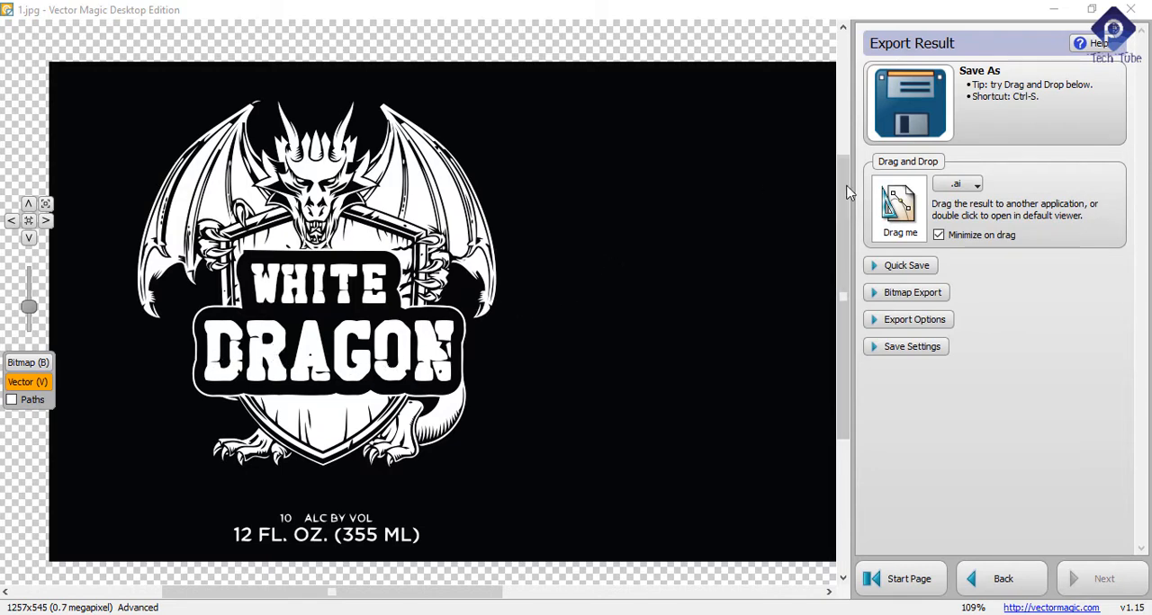
scroll(466, 293, down, 2)
scroll(356, 320, up, 5)
scroll(357, 319, up, 3)
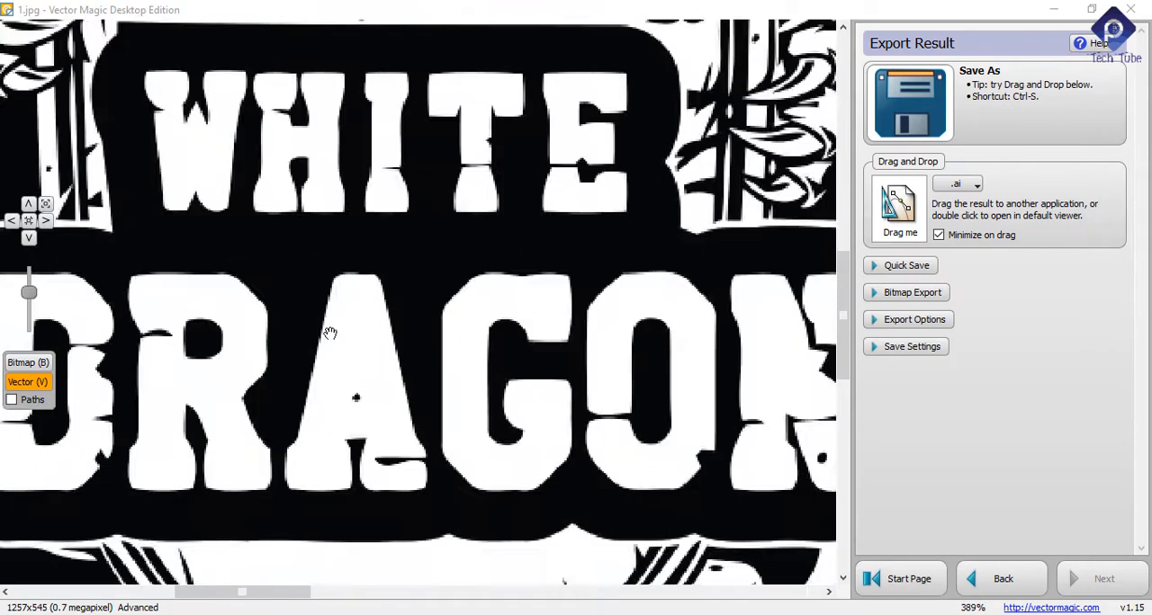
scroll(329, 332, down, 2)
scroll(446, 272, down, 3)
scroll(447, 271, up, 4)
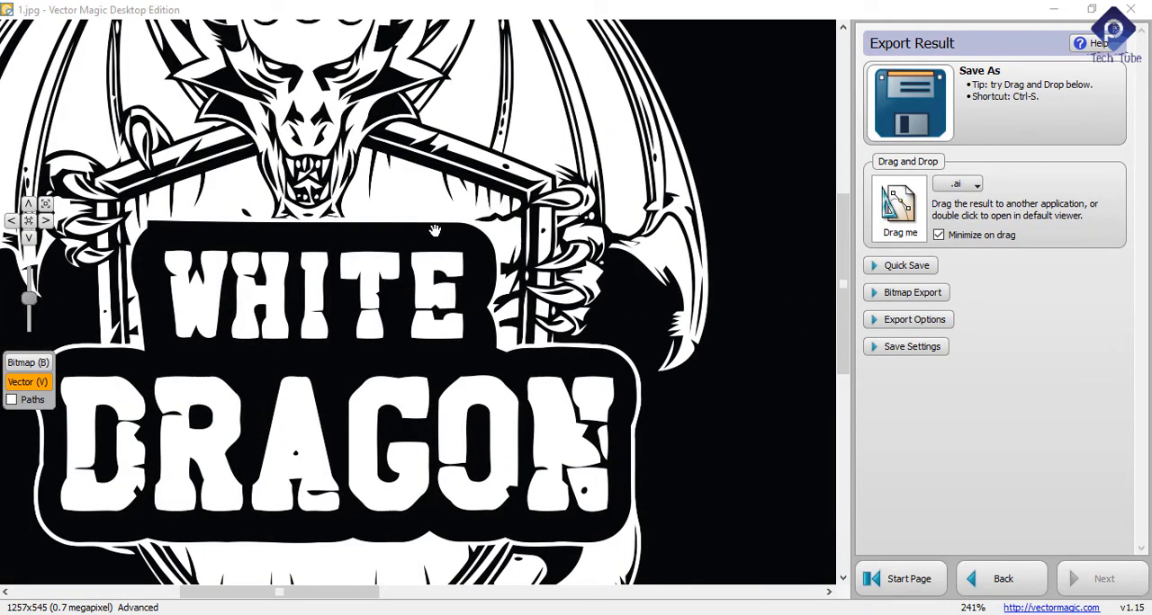
scroll(434, 231, down, 4)
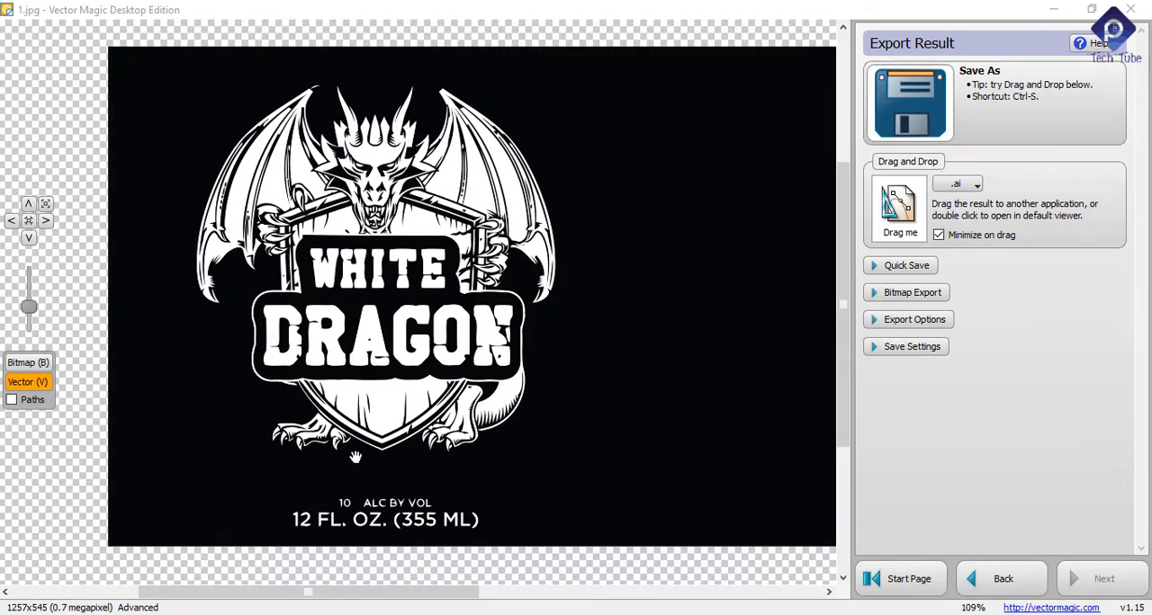
Step: Examine the full vectorized label and its White Dragon emblem at different magnifications
scroll(257, 305, down, 3)
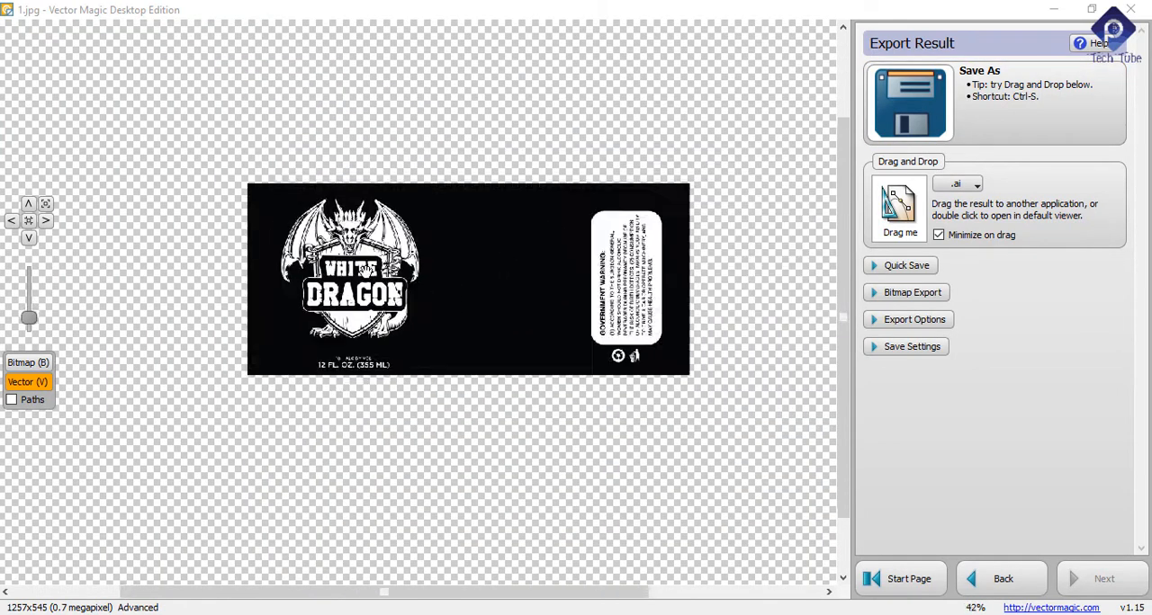
scroll(256, 305, up, 3)
scroll(257, 308, up, 4)
scroll(249, 259, down, 3)
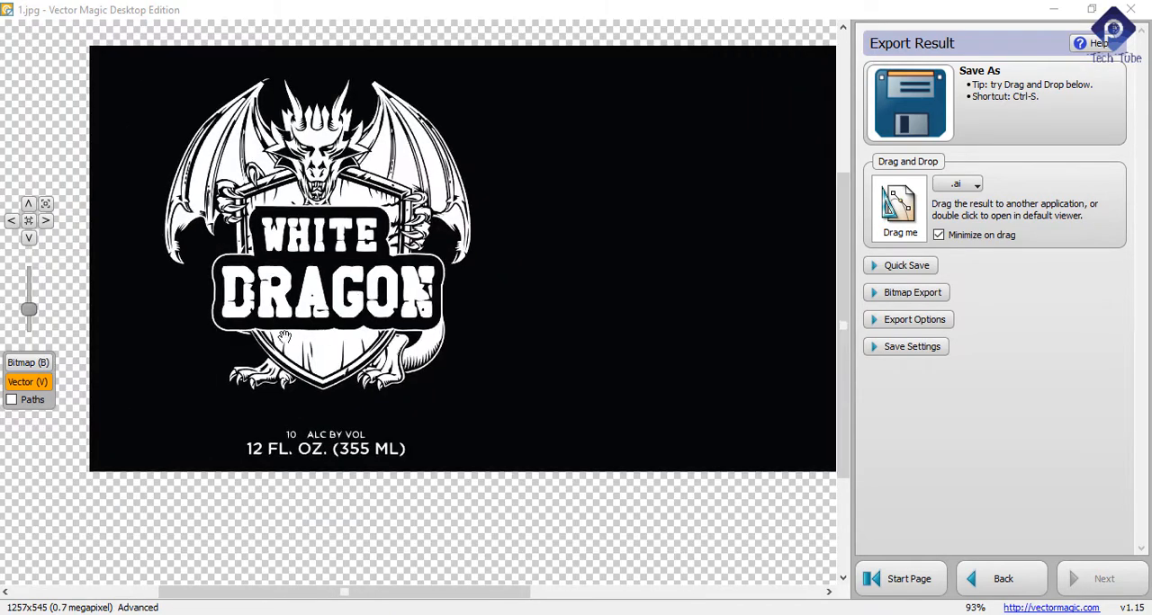
scroll(275, 249, up, 3)
scroll(275, 249, down, 3)
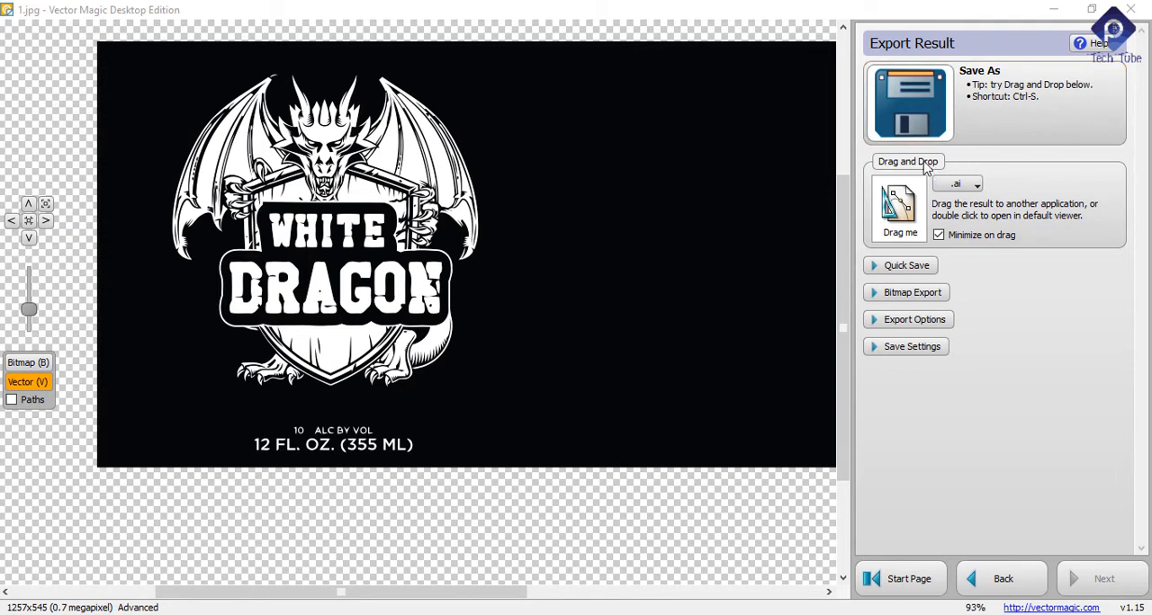
Step: Try PDF and EPS as the drag-and-drop export format, then restore AI (Adobe Illustrator)
click(969, 185)
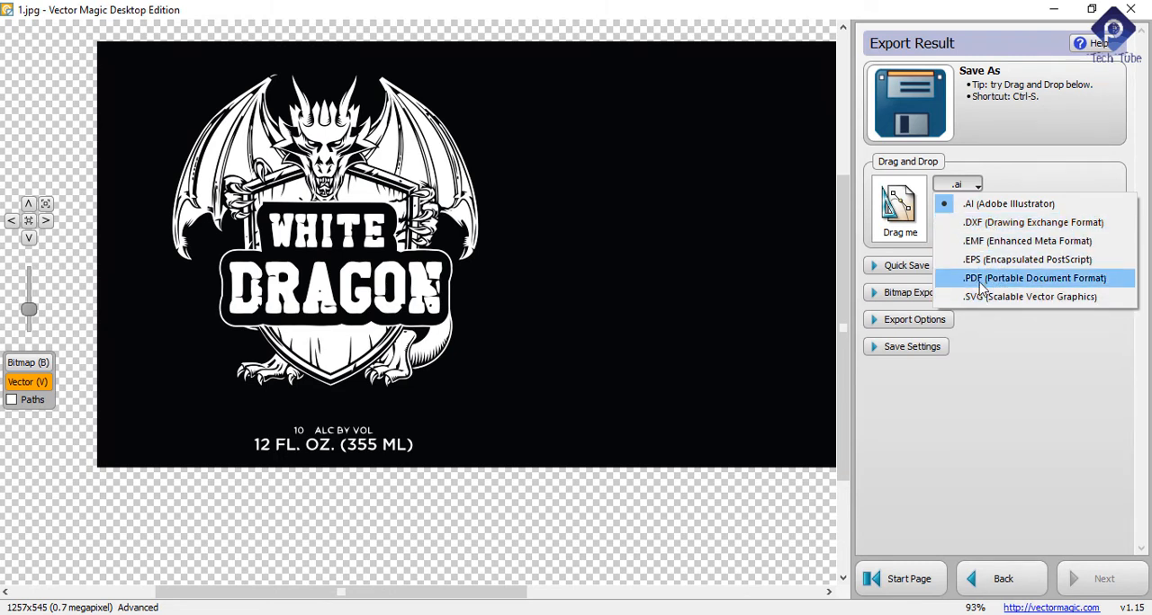
click(1004, 279)
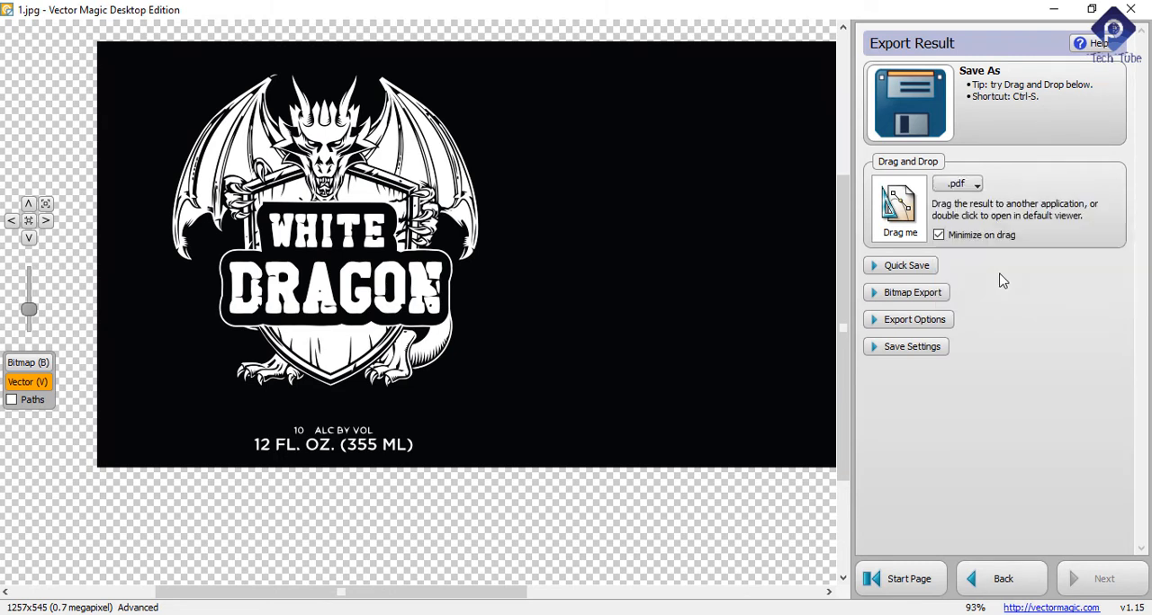
click(962, 184)
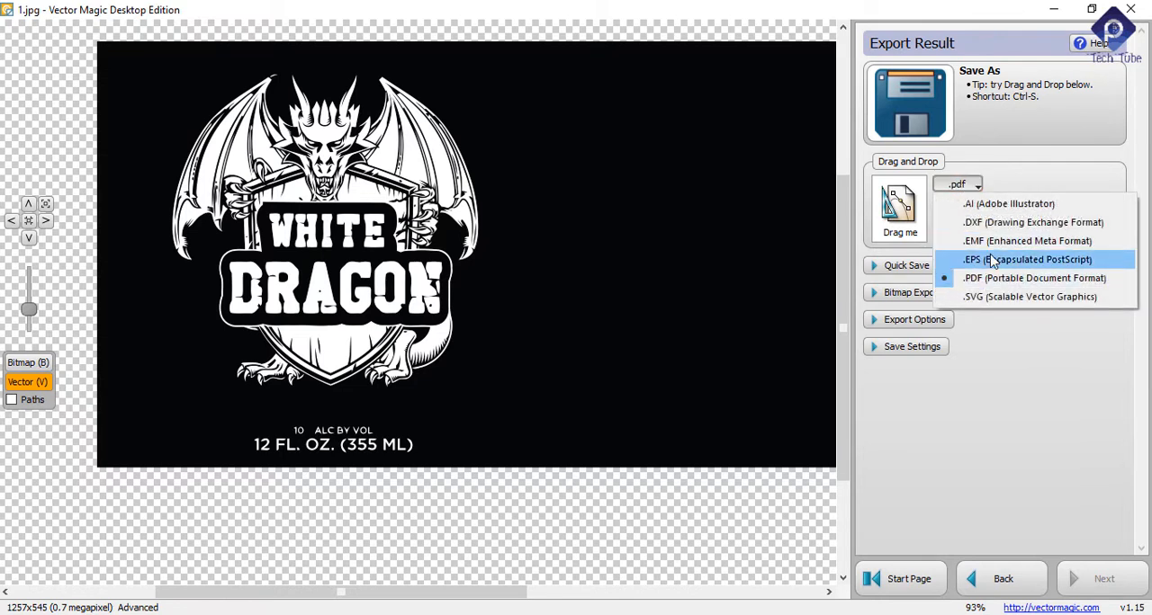
click(990, 259)
click(959, 184)
click(985, 205)
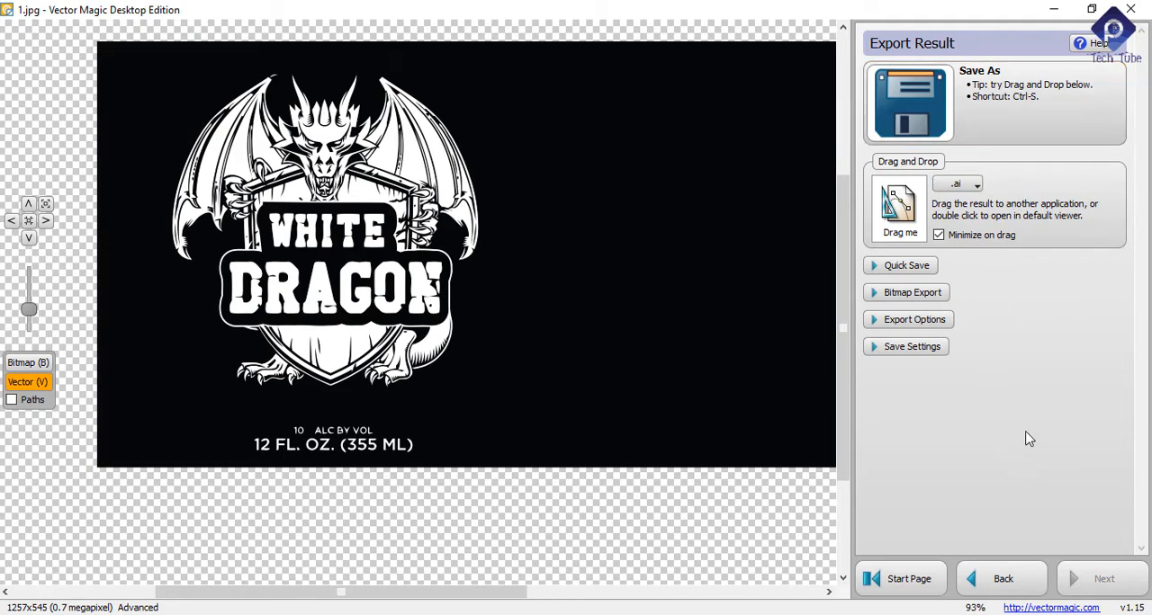
Step: Save the vector result to the Desktop as an Adobe Illustrator file named yz and minimize the window to show the desktop
click(969, 106)
scroll(34, 191, up, 2)
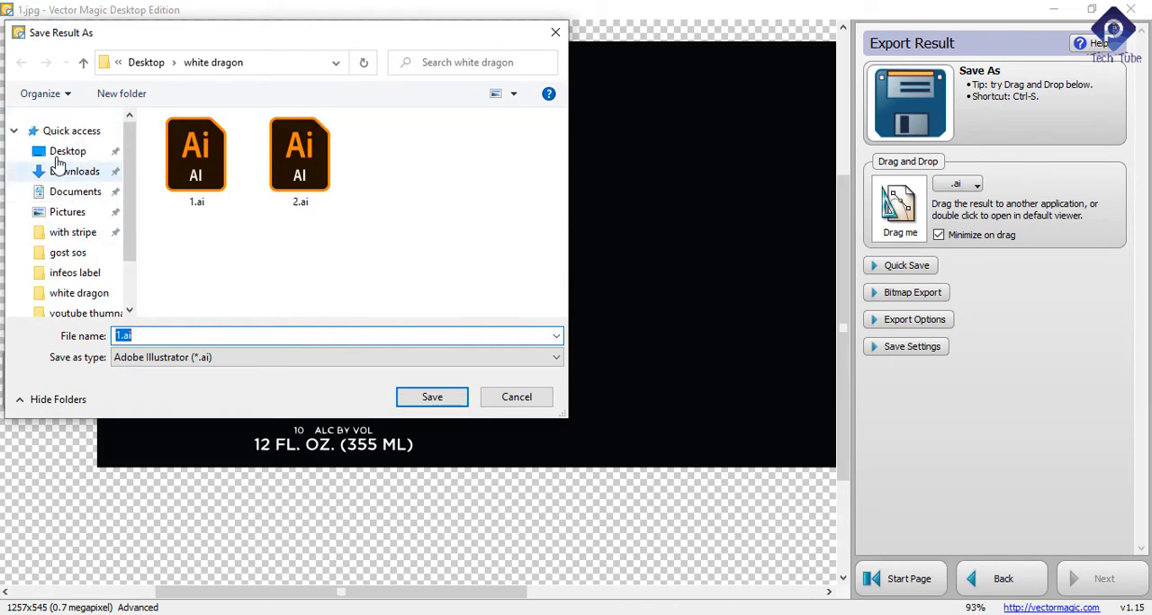
click(59, 153)
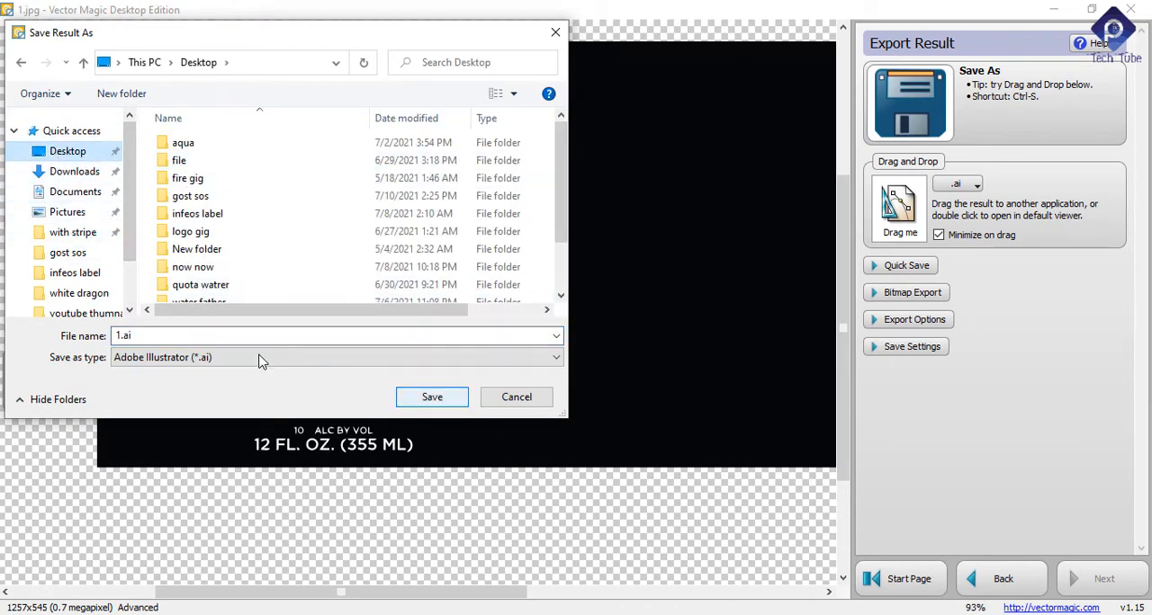
double_click(149, 335)
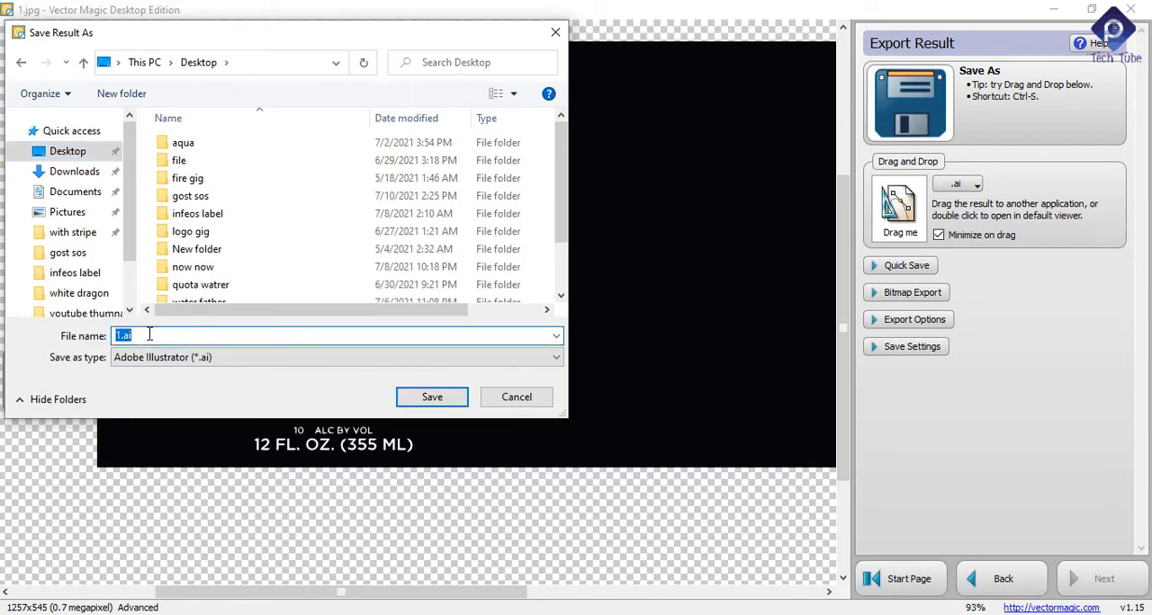
text(yz)
click(430, 397)
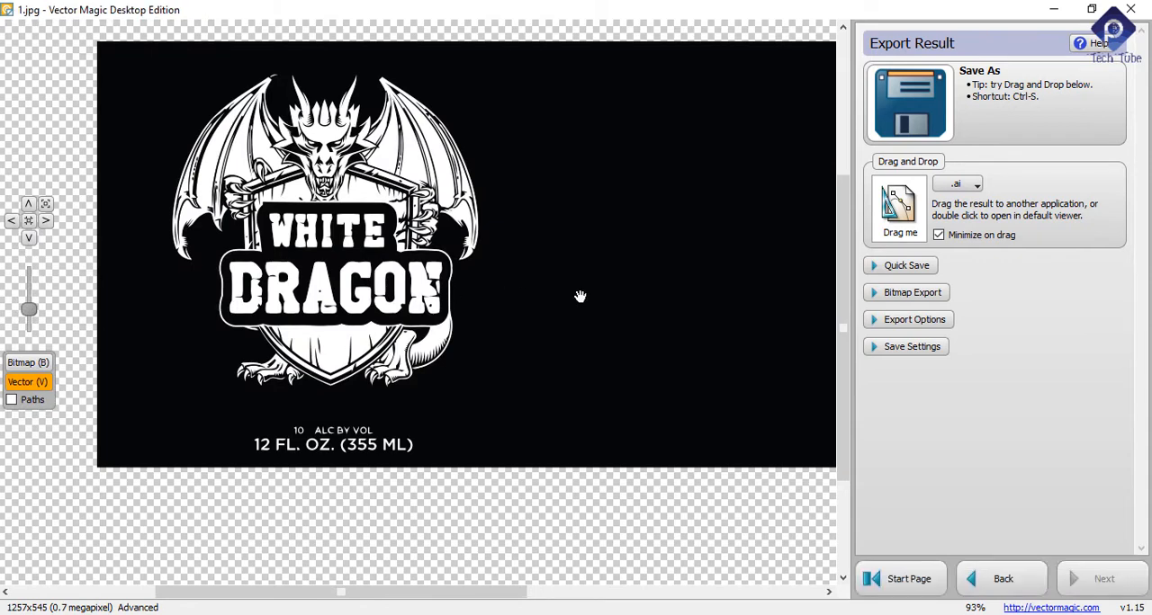
click(1048, 8)
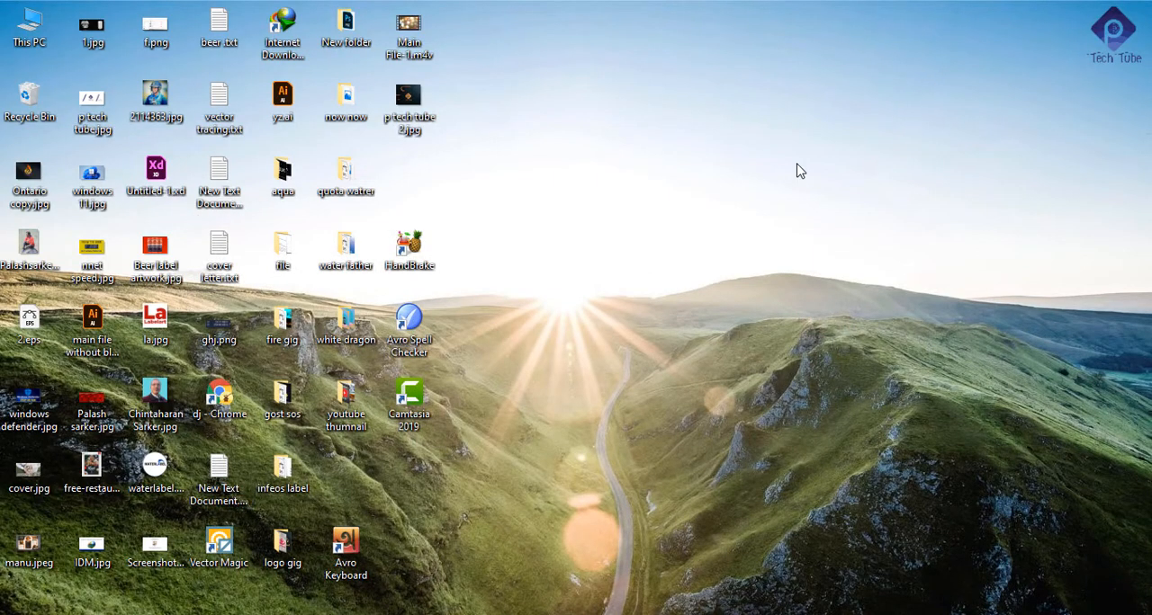